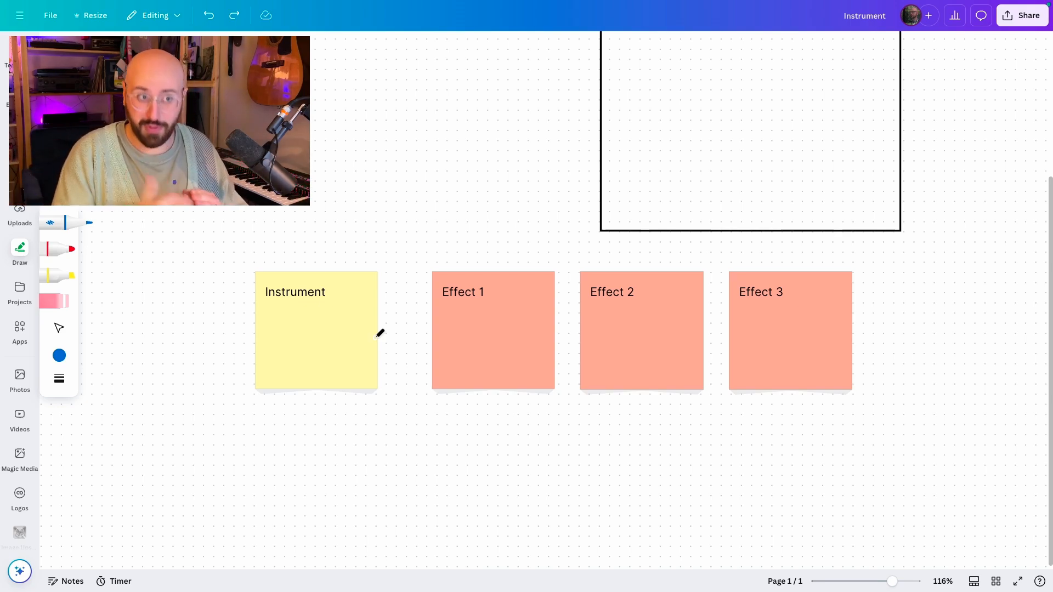
Step: Draw arrows chaining the Instrument note to Effect 1, Effect 2 and Effect 3 in series
scroll(376, 337, right, 1)
mouse_move(378, 334)
mouse_down()
mouse_move(426, 332)
mouse_move(423, 323)
mouse_move(420, 343)
mouse_up()
drag(555, 331, 571, 338)
mouse_move(705, 329)
mouse_down()
mouse_move(729, 331)
mouse_move(719, 339)
mouse_up()
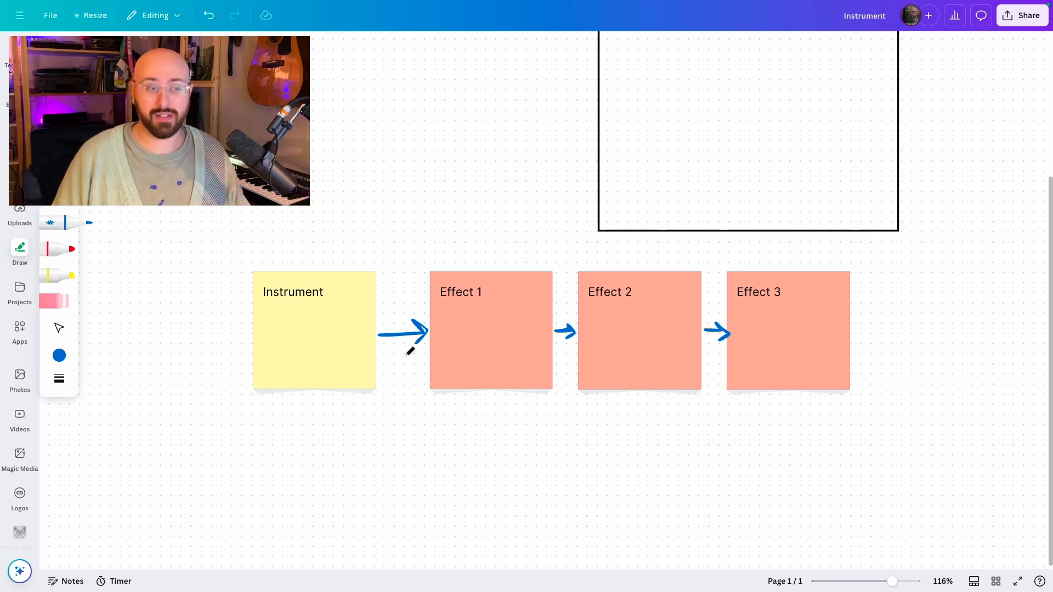
Step: Draw a bypass arrow from the Instrument note running below the effects, plus an output arrow after Effect 3
mouse_move(382, 349)
mouse_down()
mouse_move(469, 425)
mouse_move(891, 432)
mouse_move(879, 456)
mouse_up()
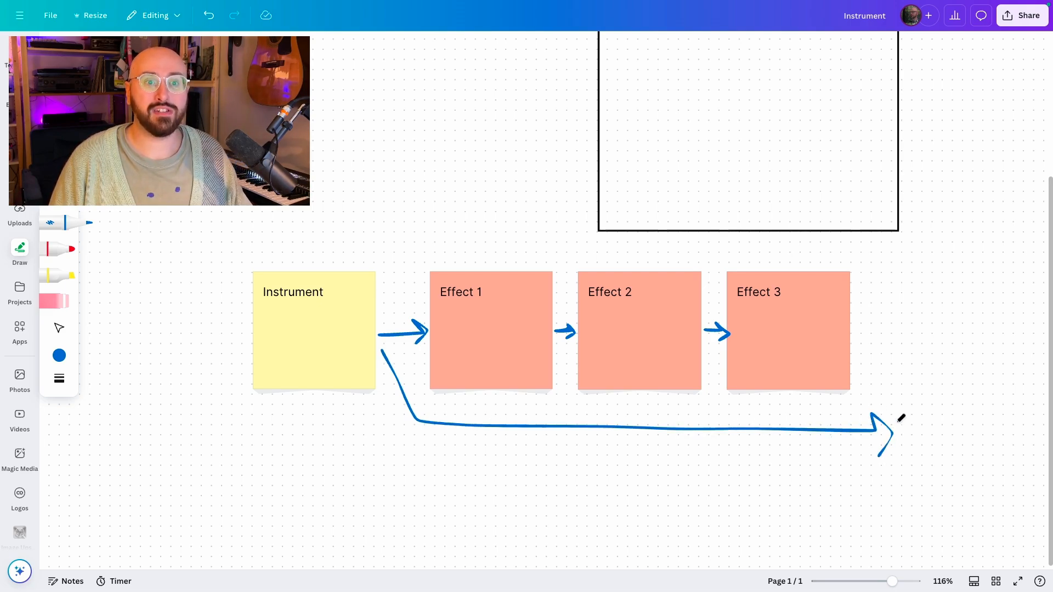
mouse_move(860, 328)
mouse_down()
mouse_move(900, 327)
mouse_move(884, 312)
mouse_move(921, 333)
mouse_move(901, 356)
mouse_up()
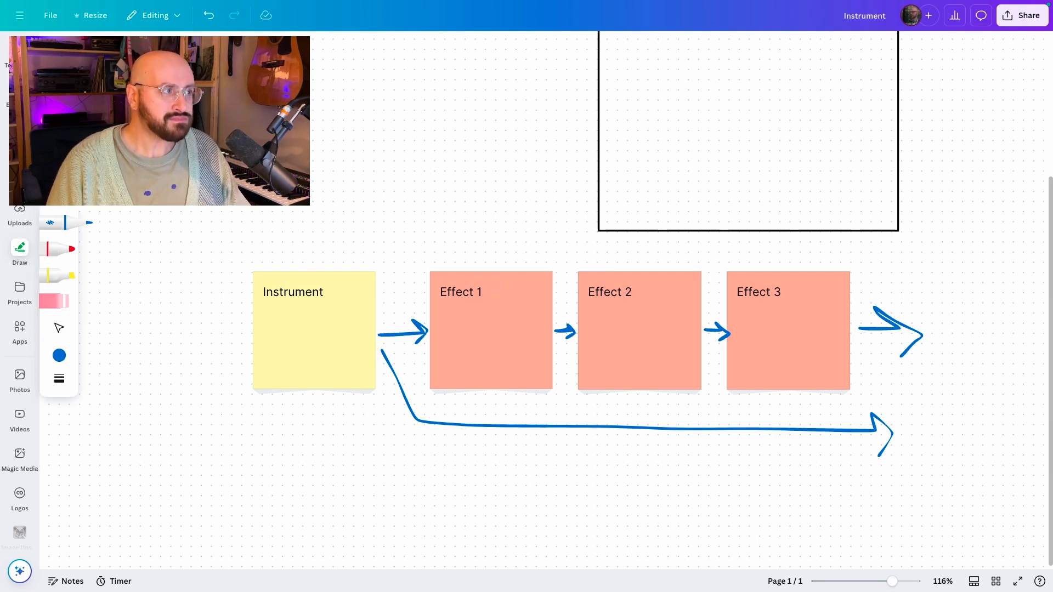
Step: Move the Instrument note up to the left of the Audio Effect Rack frame
click(59, 328)
scroll(423, 200, up, 5)
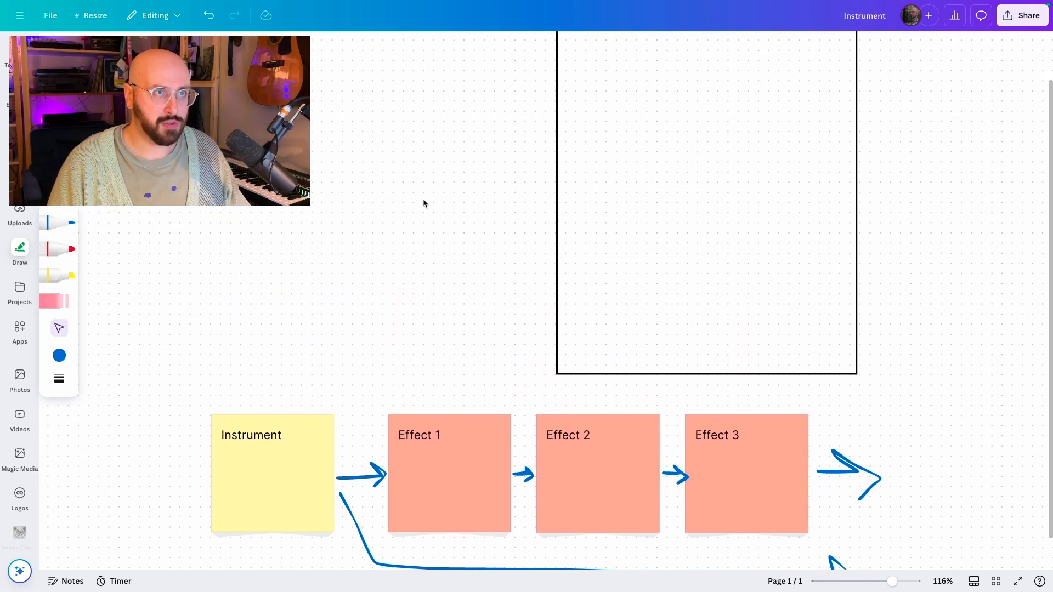
scroll(423, 203, up, 2)
drag(288, 524, 350, 172)
scroll(350, 172, up, 2)
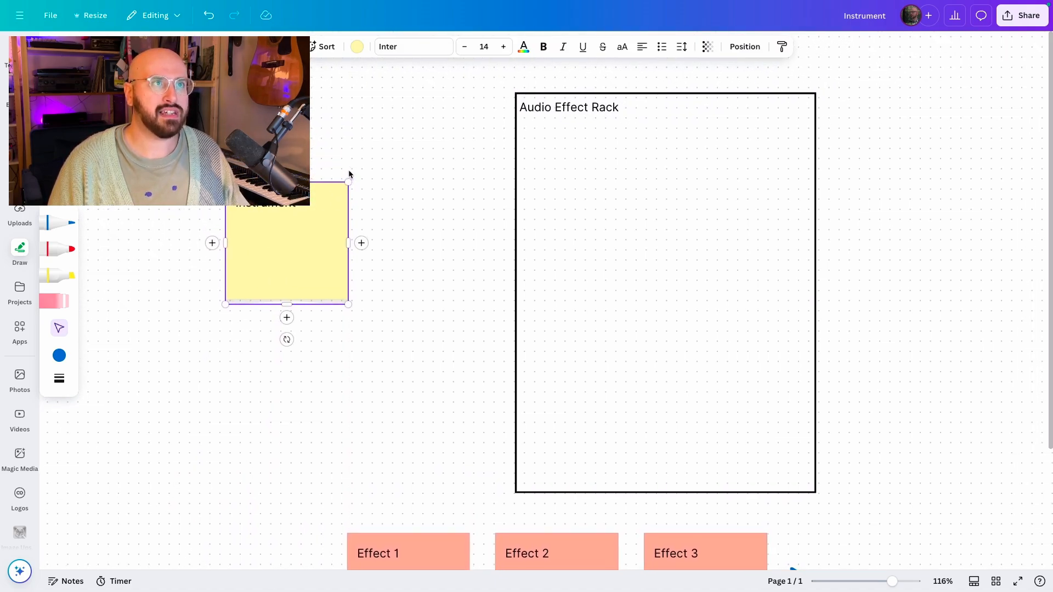
Step: Move the Effect 1 and Effect 2 notes into the Audio Effect Rack frame, stacked one above the other
drag(437, 552, 620, 145)
click(587, 546)
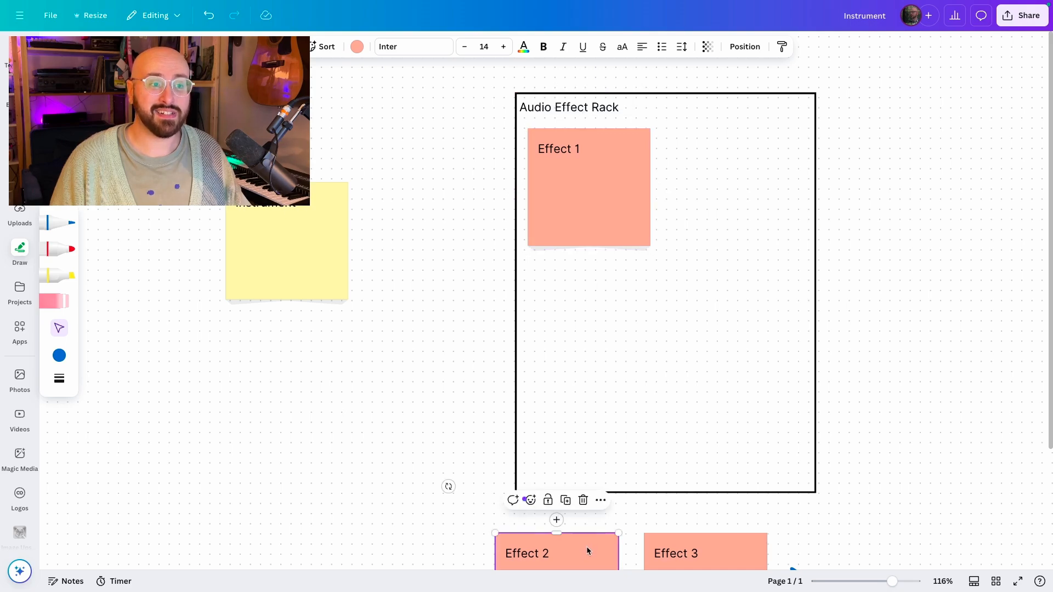
mouse_move(587, 546)
mouse_down()
mouse_move(627, 279)
mouse_move(624, 306)
mouse_up()
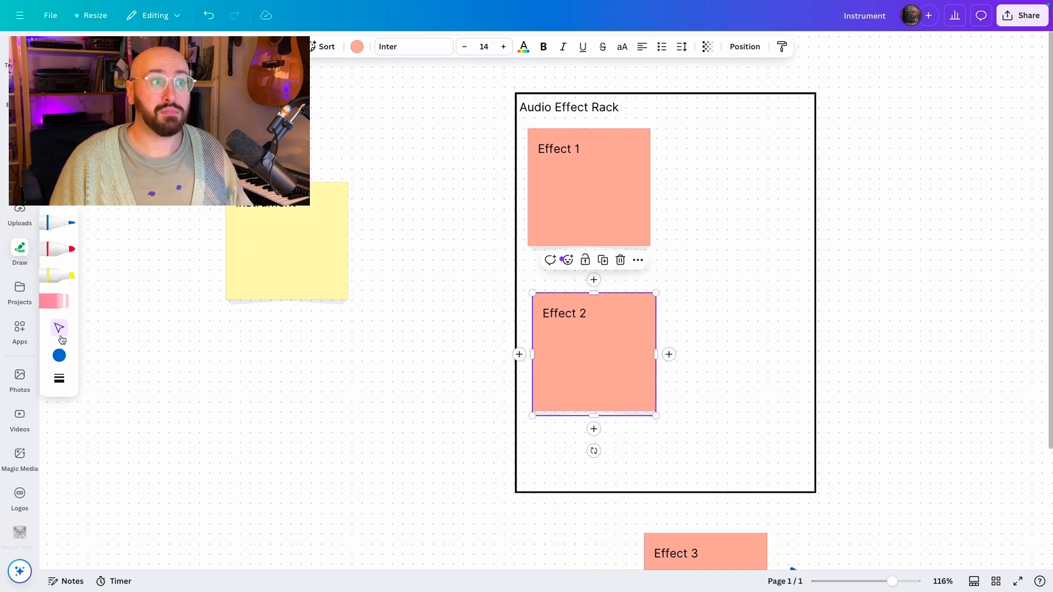
Step: Draw a branching arrow from the Instrument note splitting into Effect 1 and Effect 2
click(56, 223)
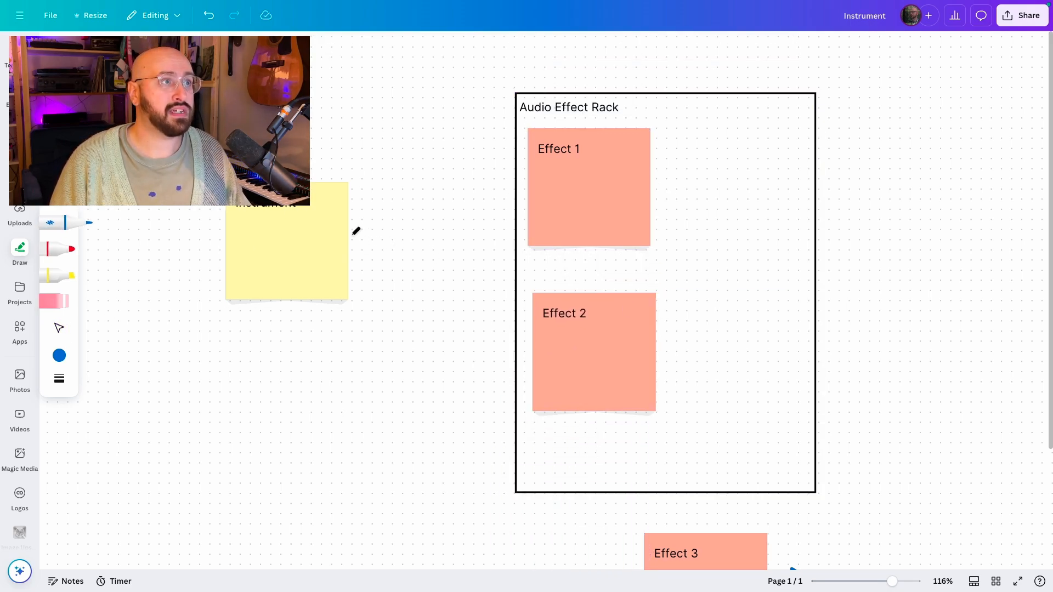
mouse_move(351, 235)
mouse_down()
mouse_move(466, 233)
mouse_move(521, 190)
mouse_move(519, 209)
mouse_up()
mouse_move(461, 234)
mouse_down()
mouse_move(510, 350)
mouse_move(520, 336)
mouse_move(510, 368)
mouse_up()
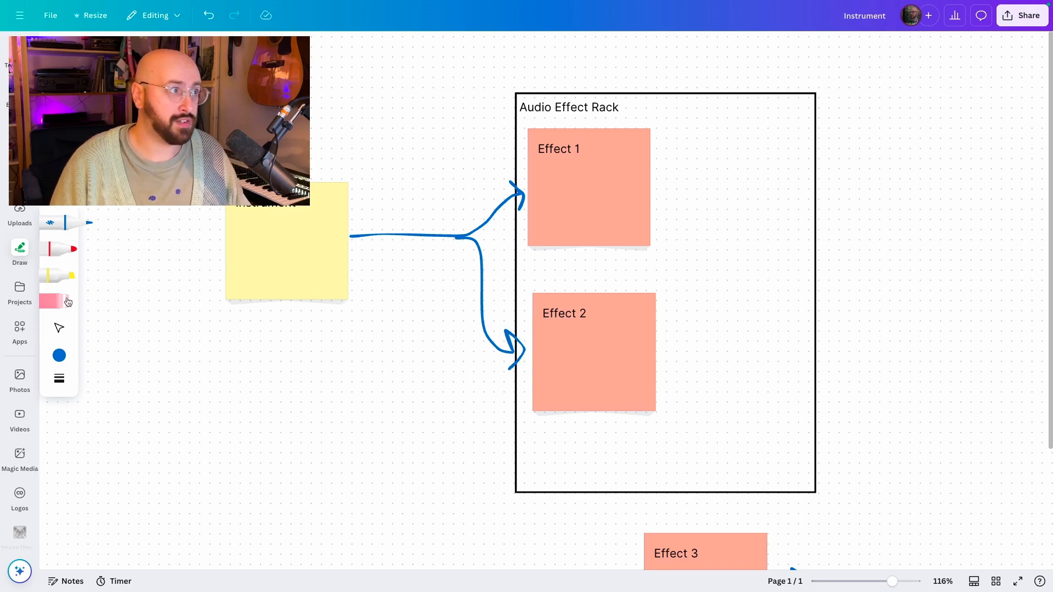
Step: Move the Effect 3 note right of the frame and draw arrows from Effect 1 and Effect 2 into it
click(60, 328)
drag(724, 558, 958, 239)
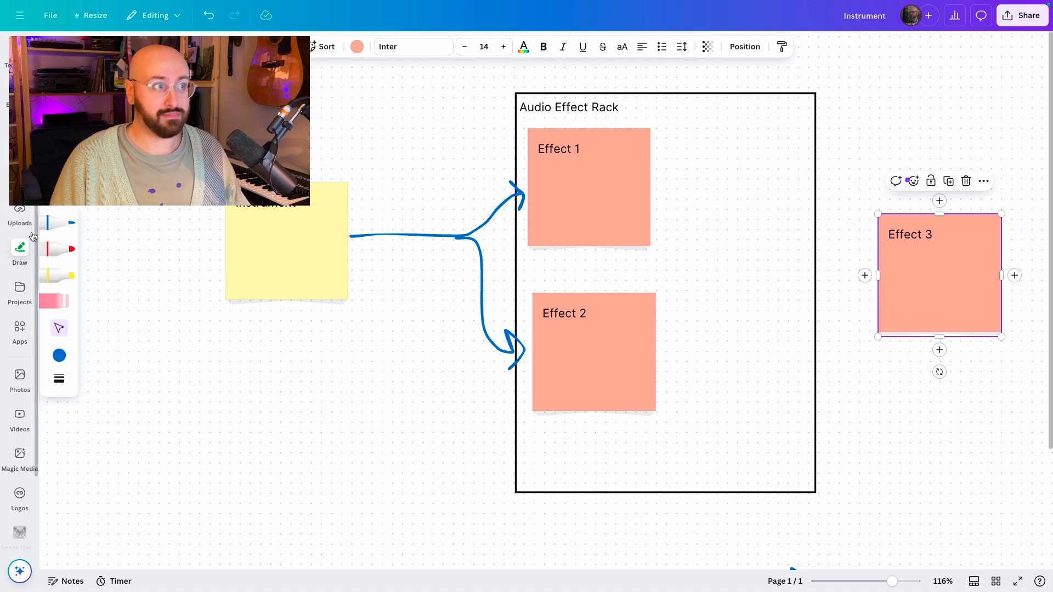
click(59, 222)
mouse_move(653, 195)
mouse_down()
mouse_move(716, 185)
mouse_move(820, 244)
mouse_move(867, 257)
mouse_move(857, 238)
mouse_move(872, 255)
mouse_move(864, 271)
mouse_up()
drag(659, 364, 855, 260)
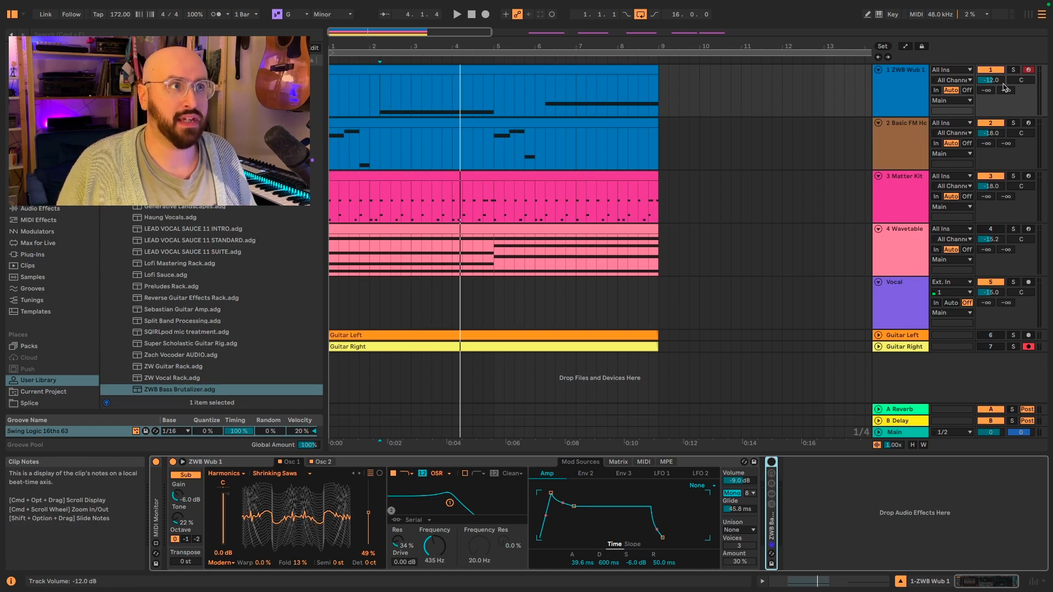
Step: Start playback and solo the ZWB Wub 1 track
key(space)
click(1014, 71)
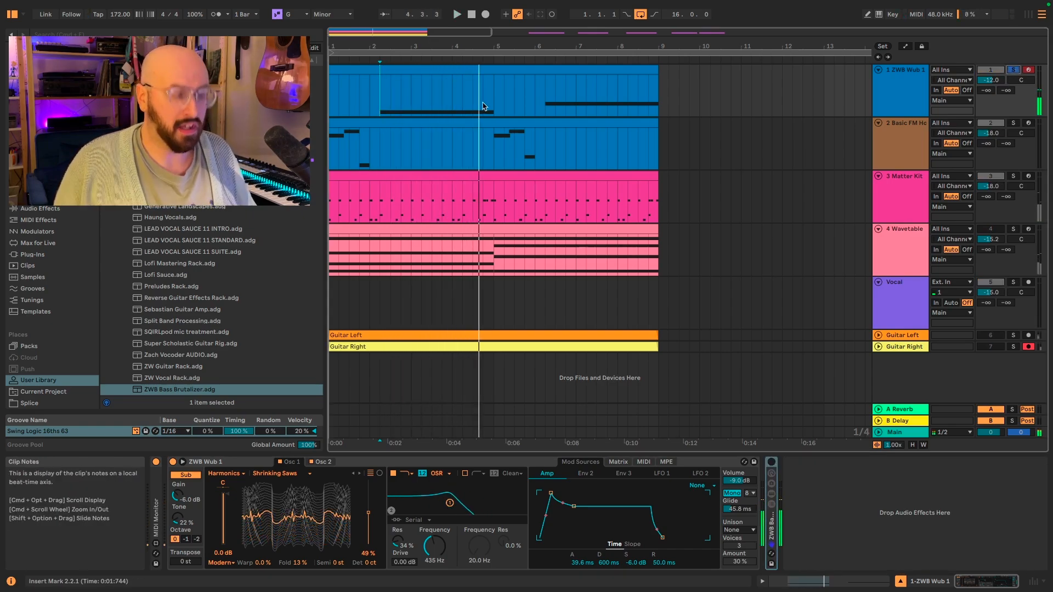
Step: Search the browser for spectrum and add the Spectrum device to the ZWB Wub 1 track
key(super+f)
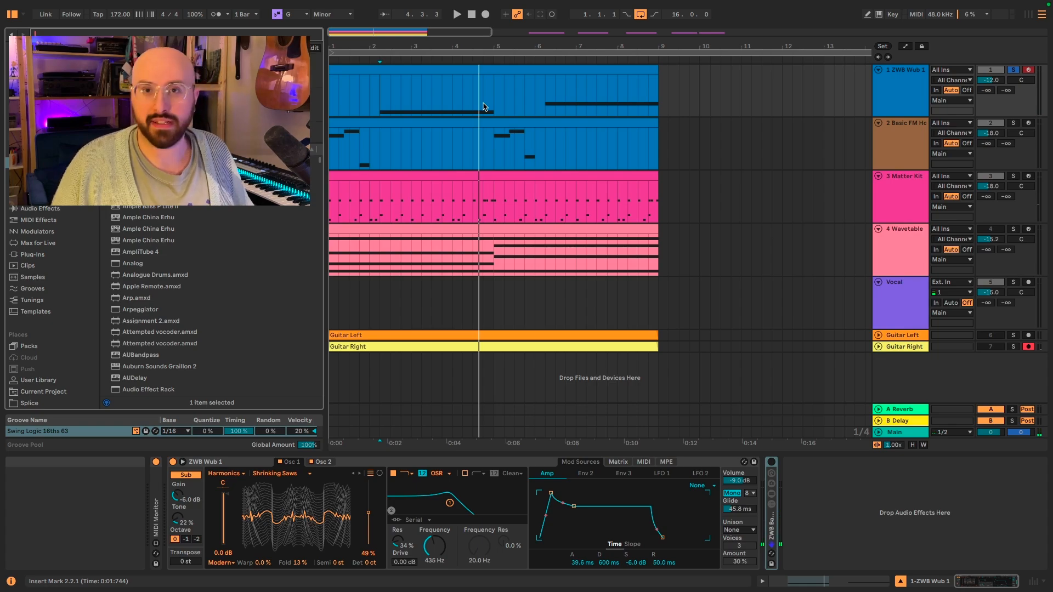
text(rum)
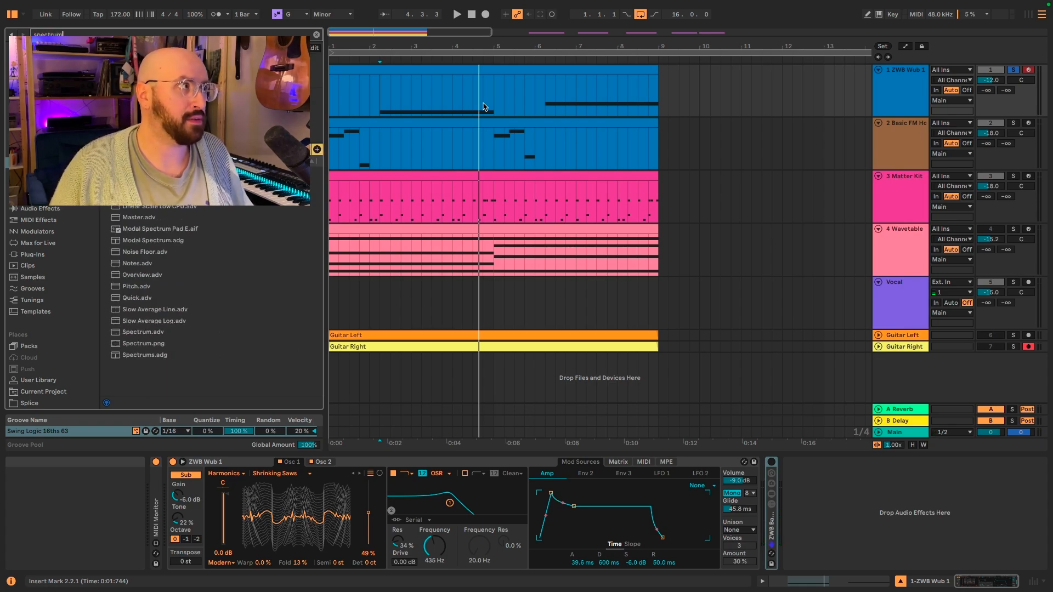
drag(148, 172, 825, 490)
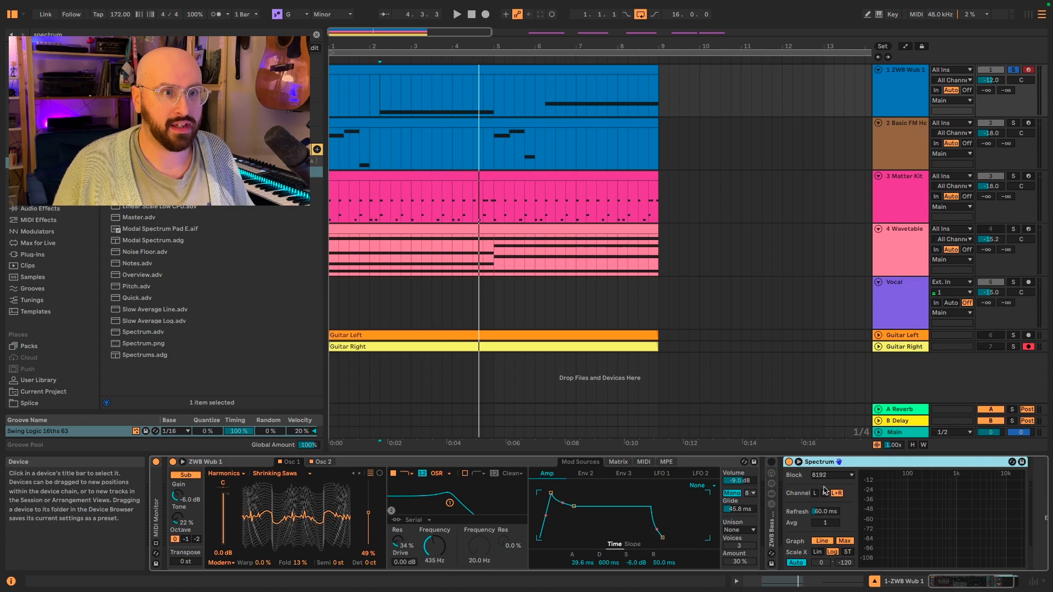
Step: Open the Spectrum graph in the main view and enlarge its panel
click(798, 462)
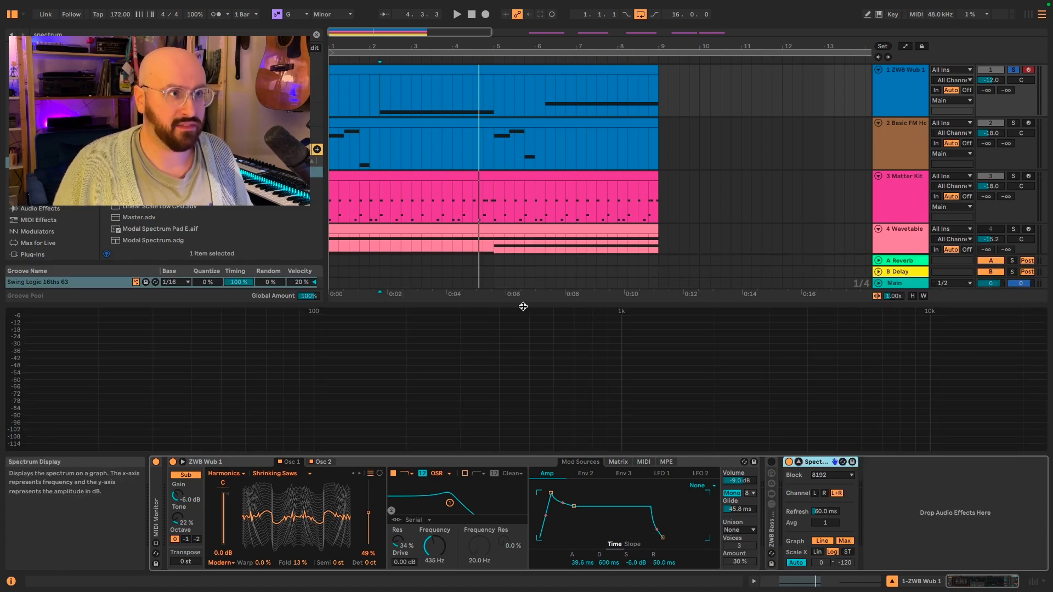
drag(521, 306, 524, 284)
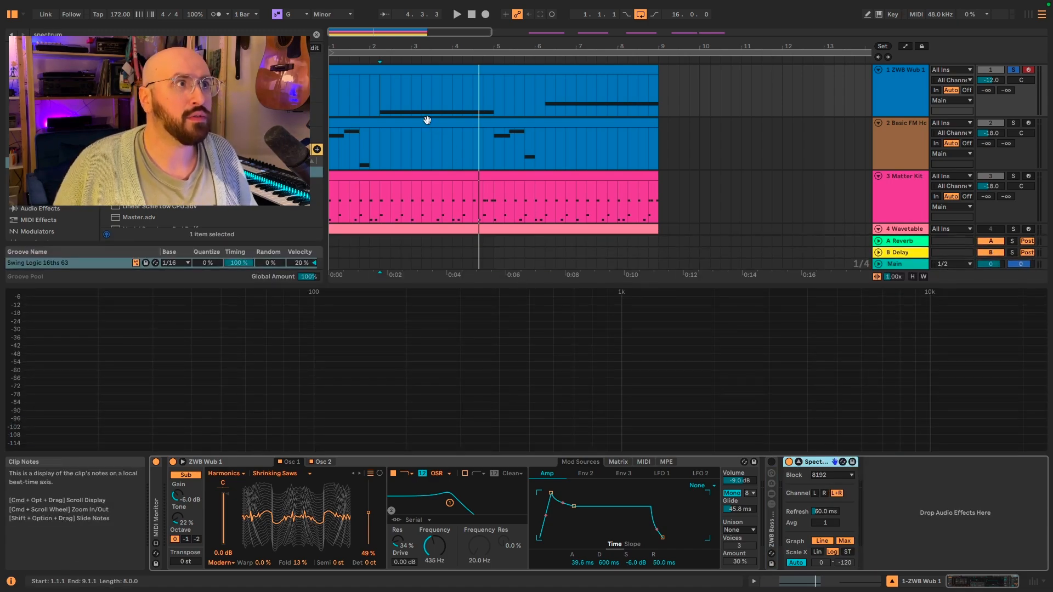
Step: Play the track from the clip start and stop it to view its spectrum
click(382, 111)
key(space)
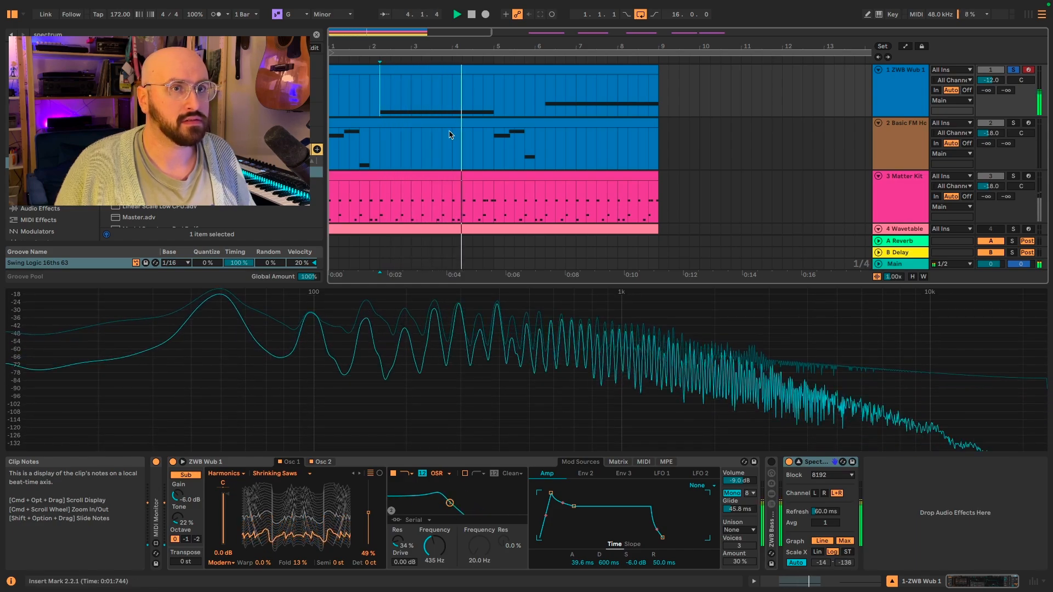
key(space)
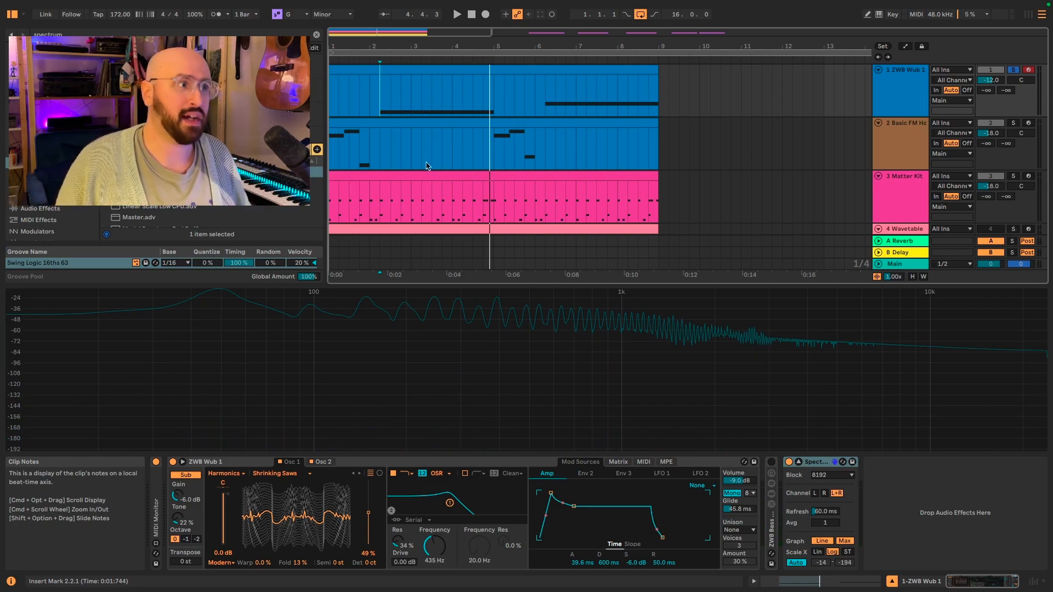
Step: Search the browser for multiband dynamics and load Multiband Dynamics onto the track
mouse_move(227, 309)
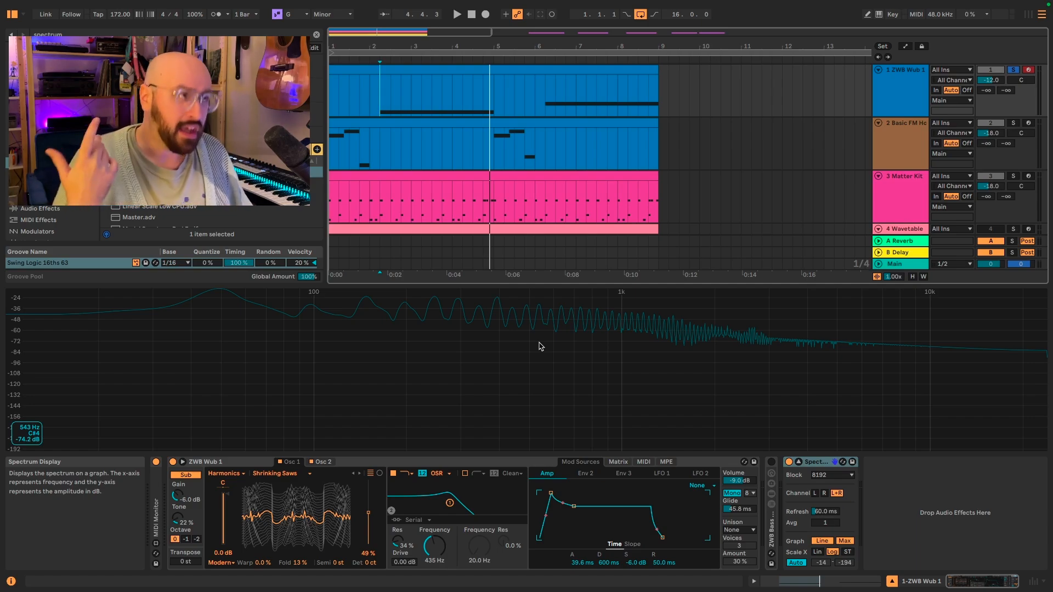
key(ctrl+f)
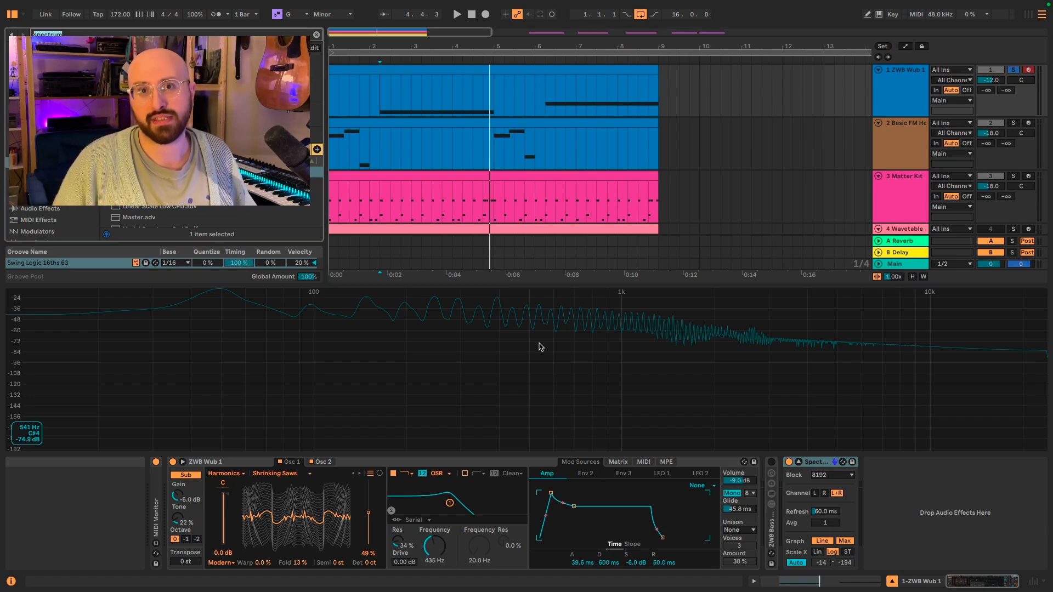
text(mult)
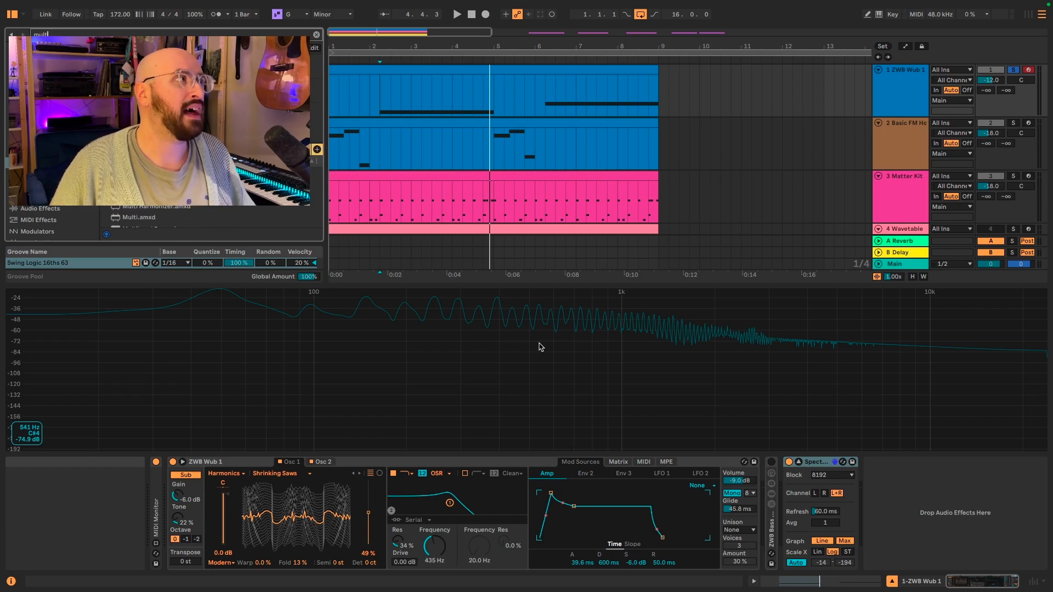
text(iband dynamic)
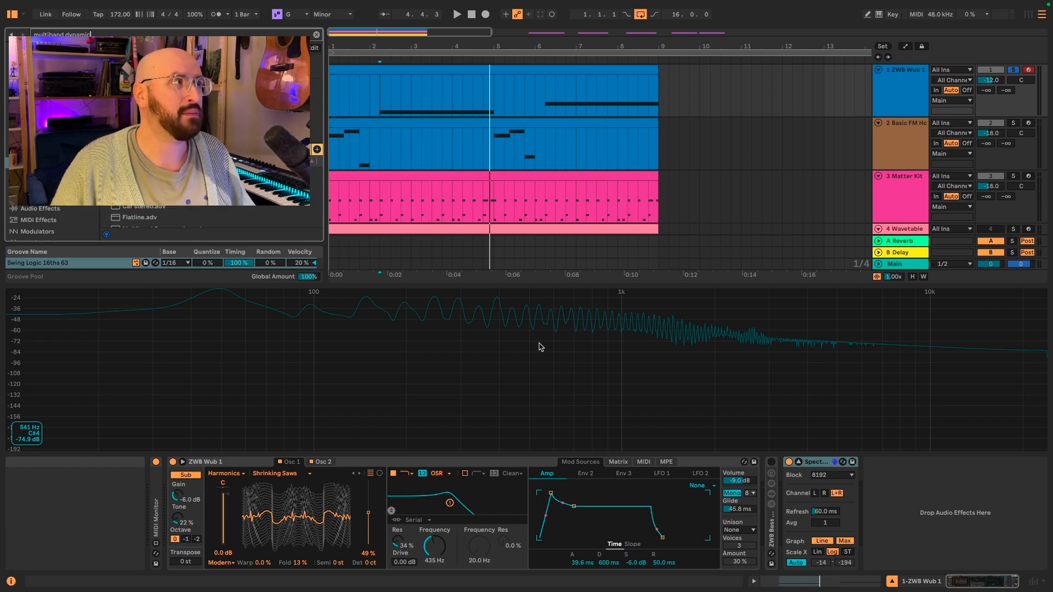
text(s)
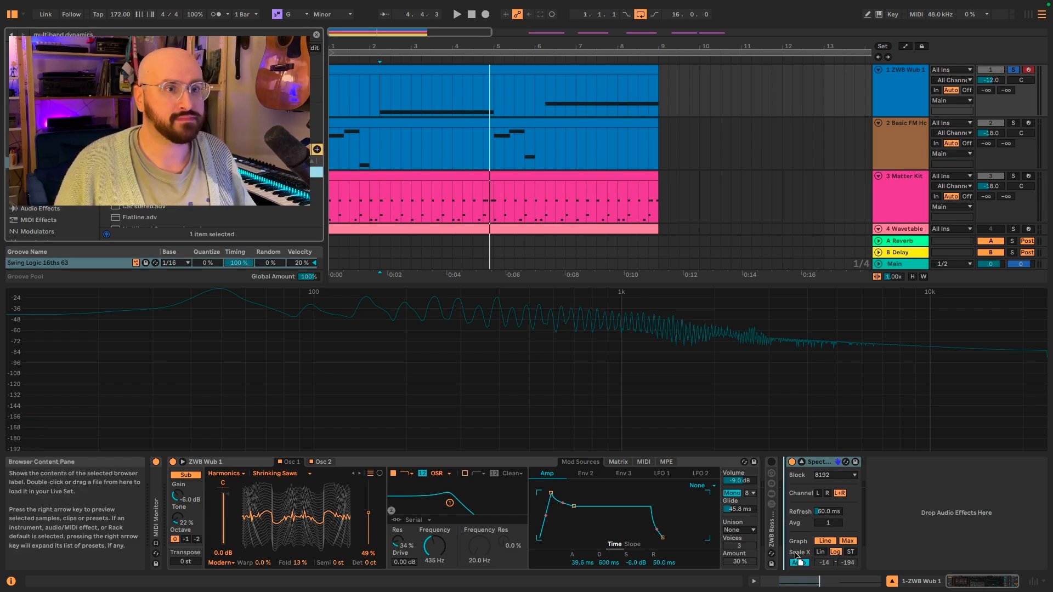
key(Return)
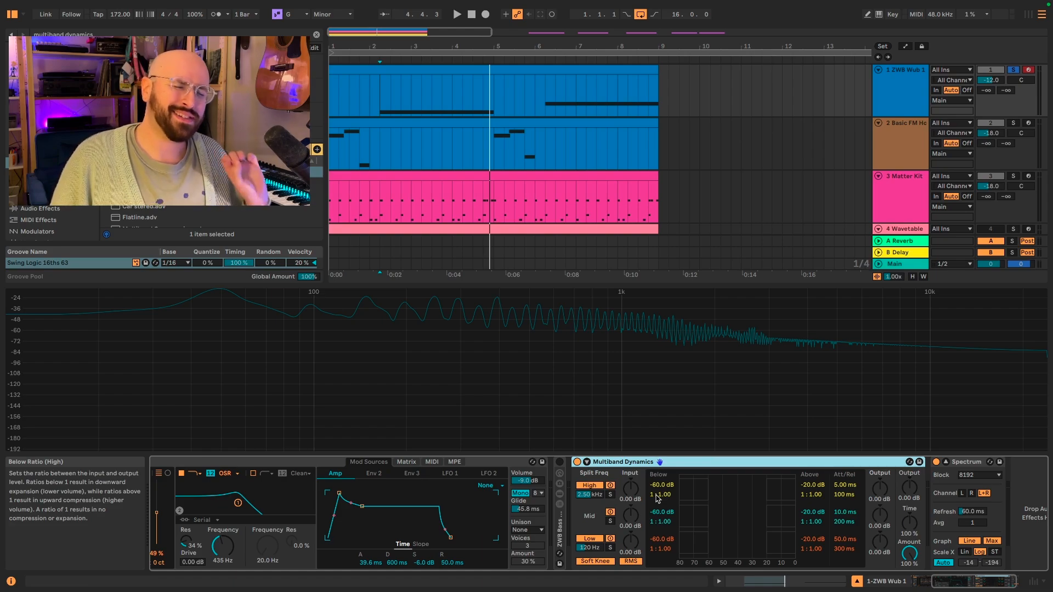
Step: Solo the high, mid and low bands of Multiband Dynamics in turn
click(611, 495)
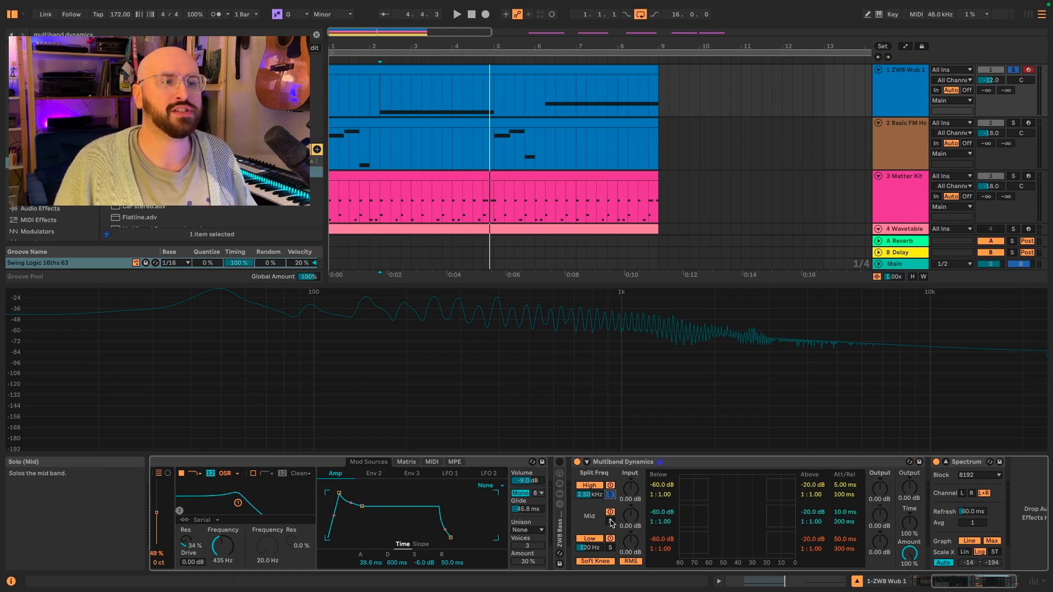
click(611, 521)
click(610, 547)
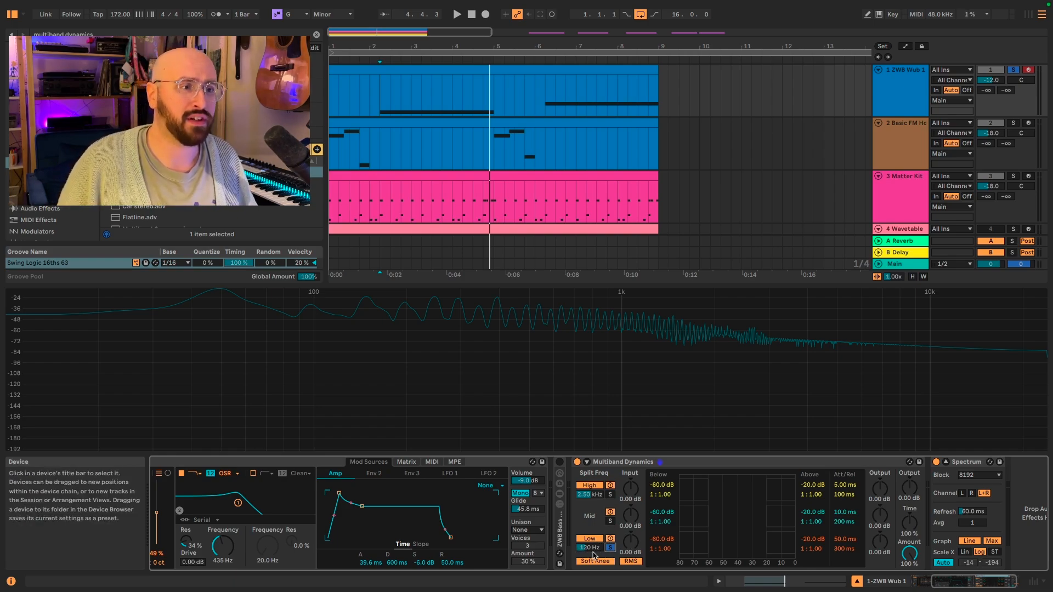
Step: Play the track while soloing the mid band, then stop and solo the high band
key(space)
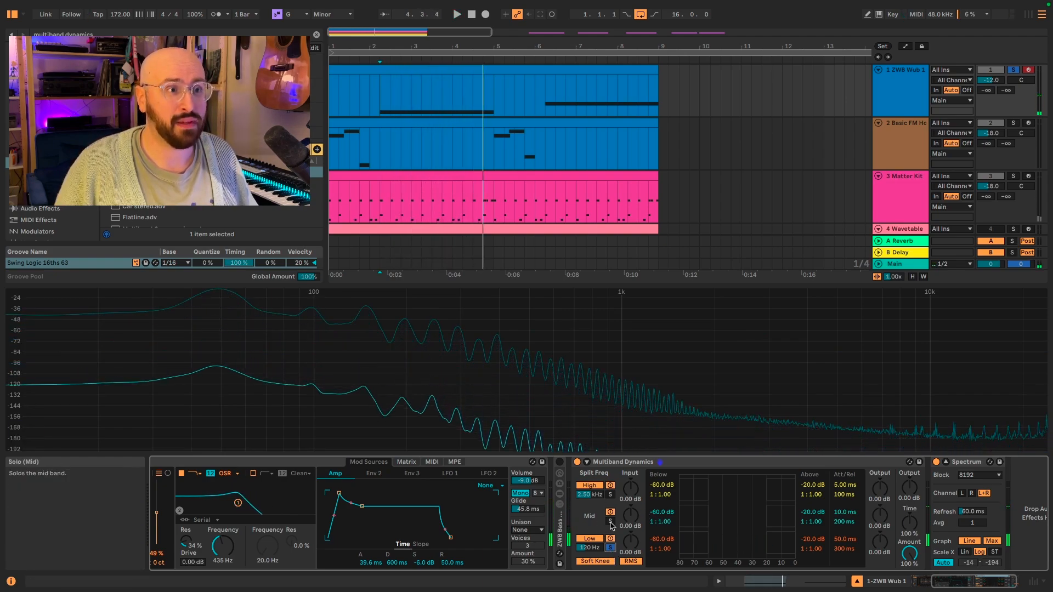
click(610, 521)
key(space)
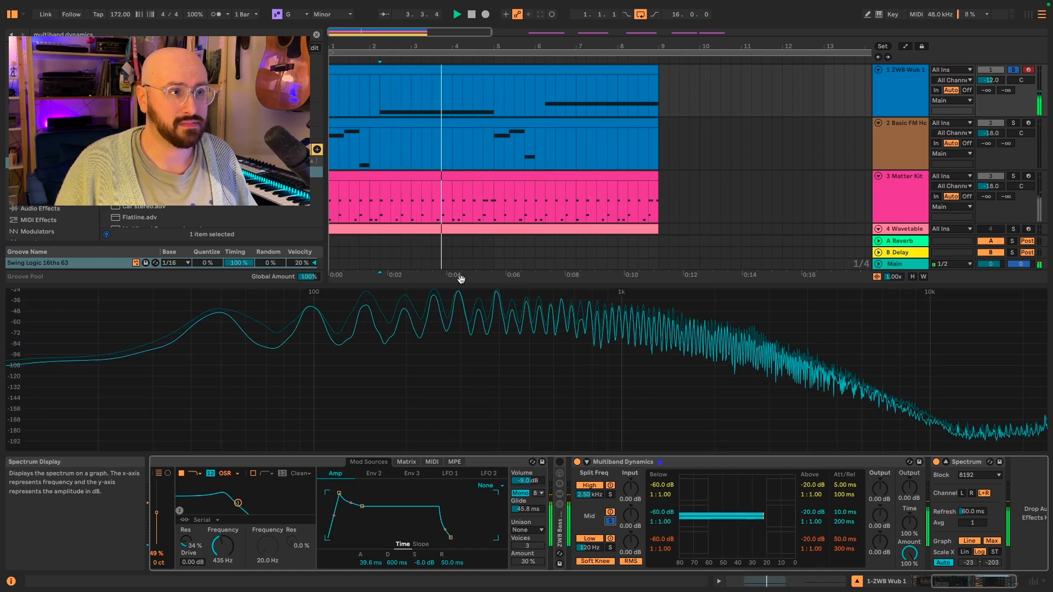
click(610, 494)
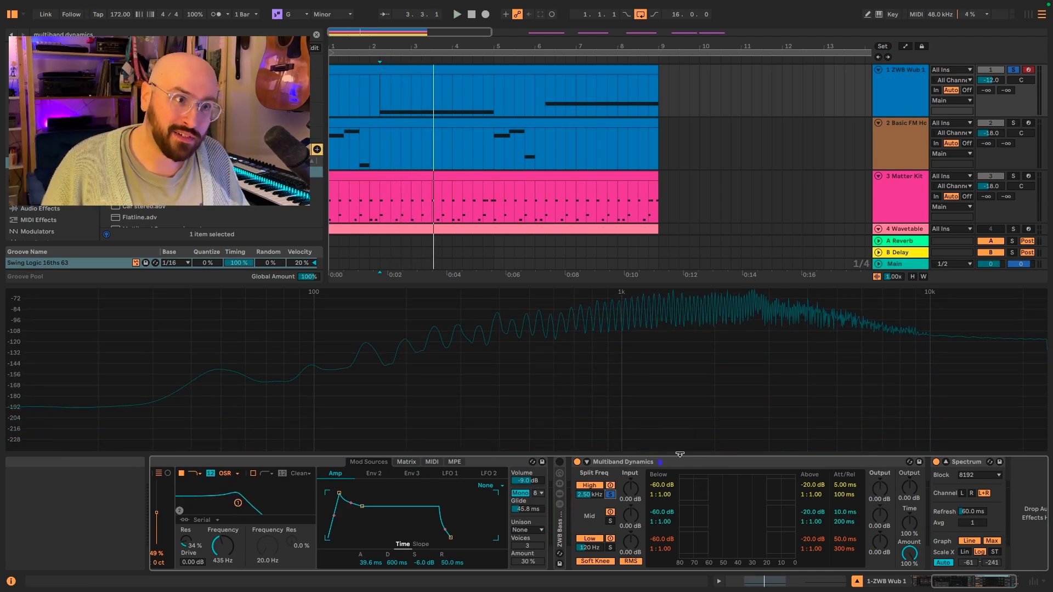
Step: Group the Multiband Dynamics device into an Audio Effect Rack
click(695, 464)
right_click(694, 465)
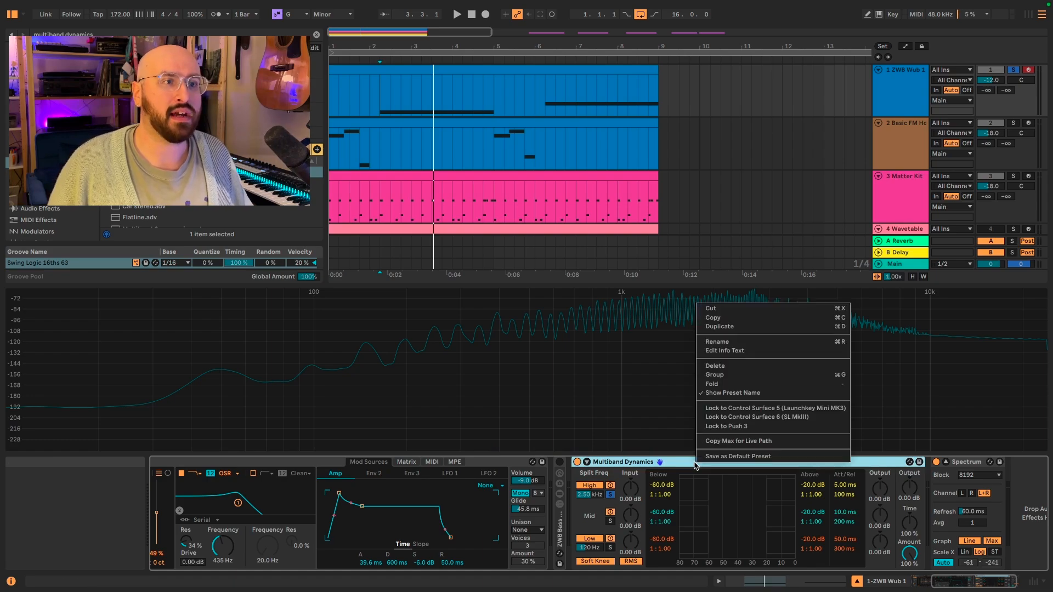
click(751, 376)
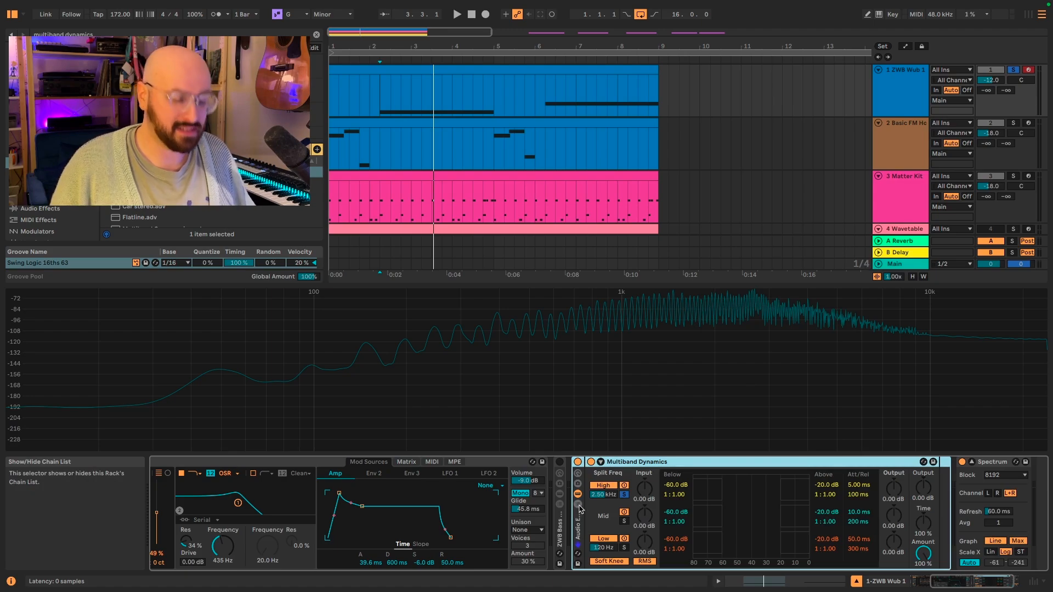
Step: Show the rack's chain list and duplicate the Multiband Dynamics chain
scroll(579, 509, left, 2)
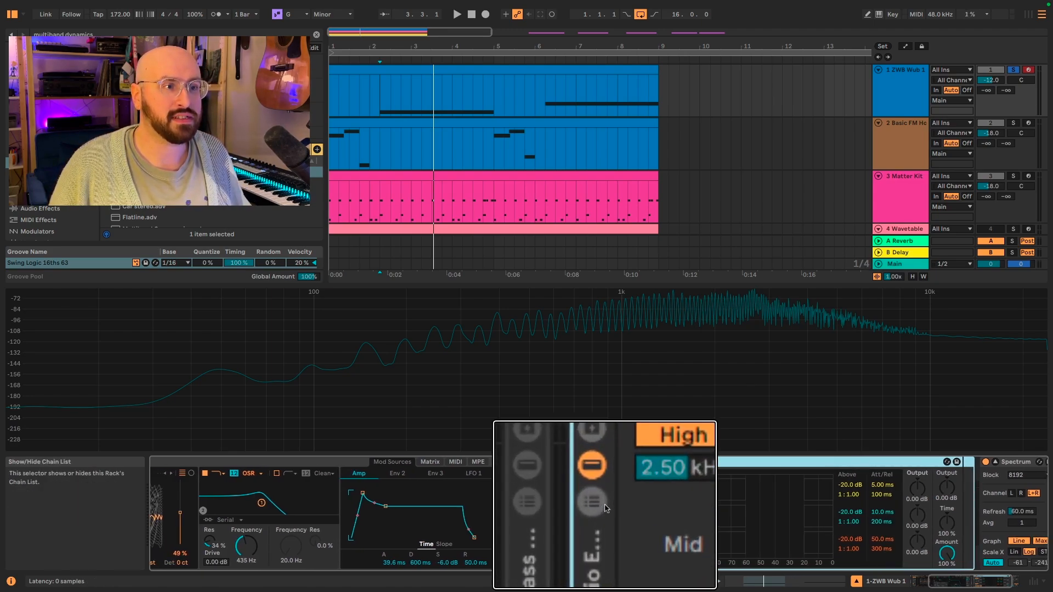
click(591, 504)
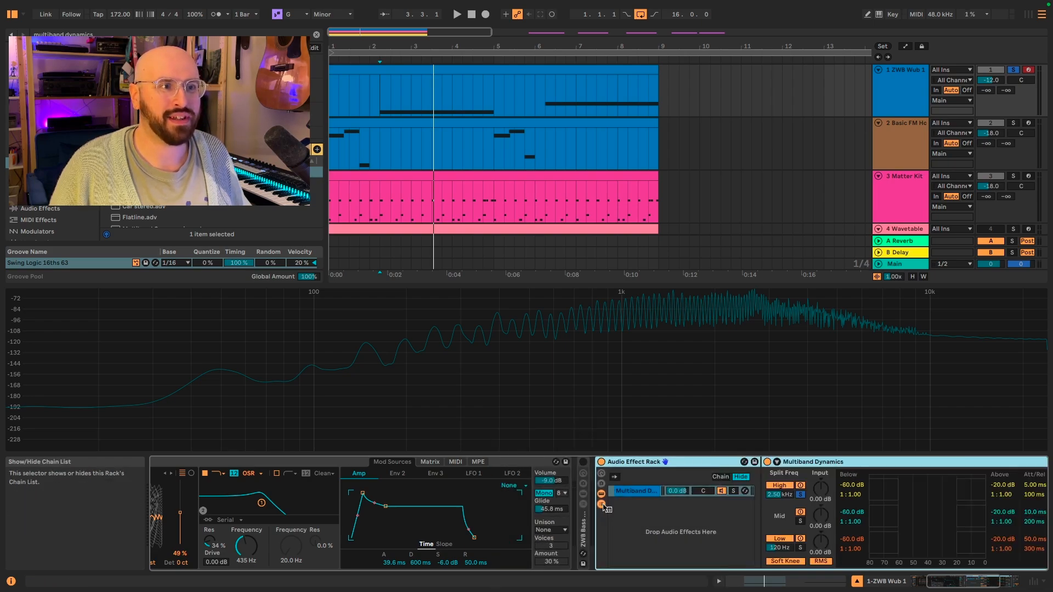
click(651, 496)
key(ctrl+d)
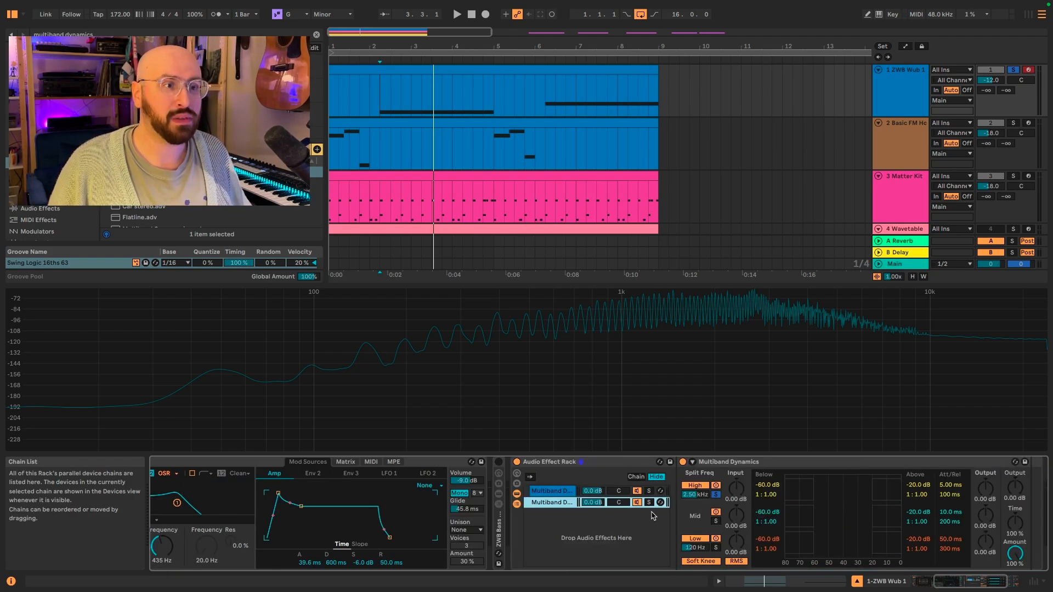
Step: Duplicate the Multiband Dynamics chain once more to create a third chain
key(ctrl+d)
click(558, 492)
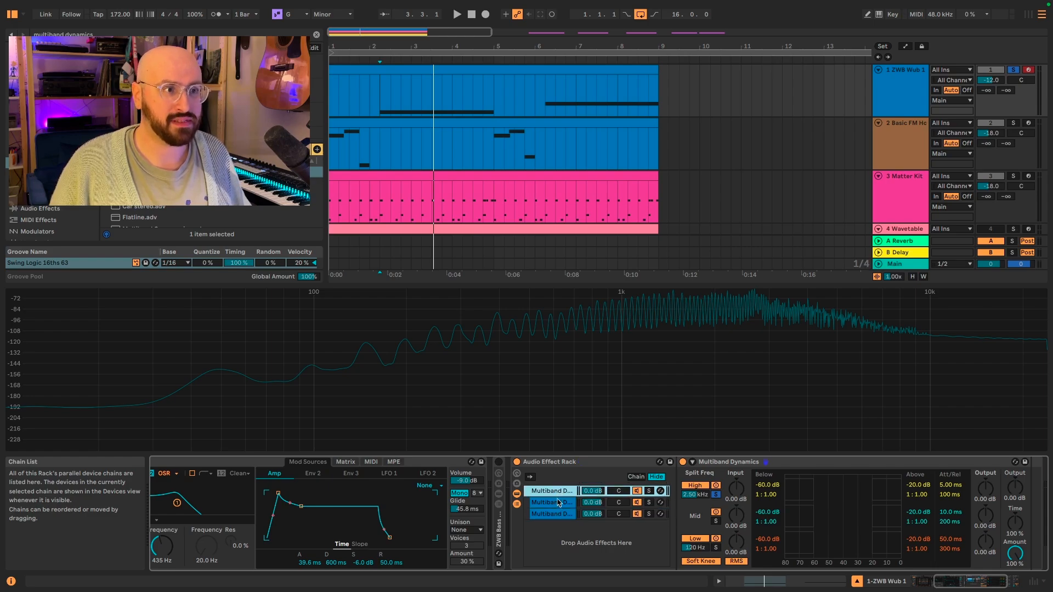
Step: Select each of the three chains in turn to compare their Multiband Dynamics settings
click(557, 504)
click(559, 517)
click(559, 505)
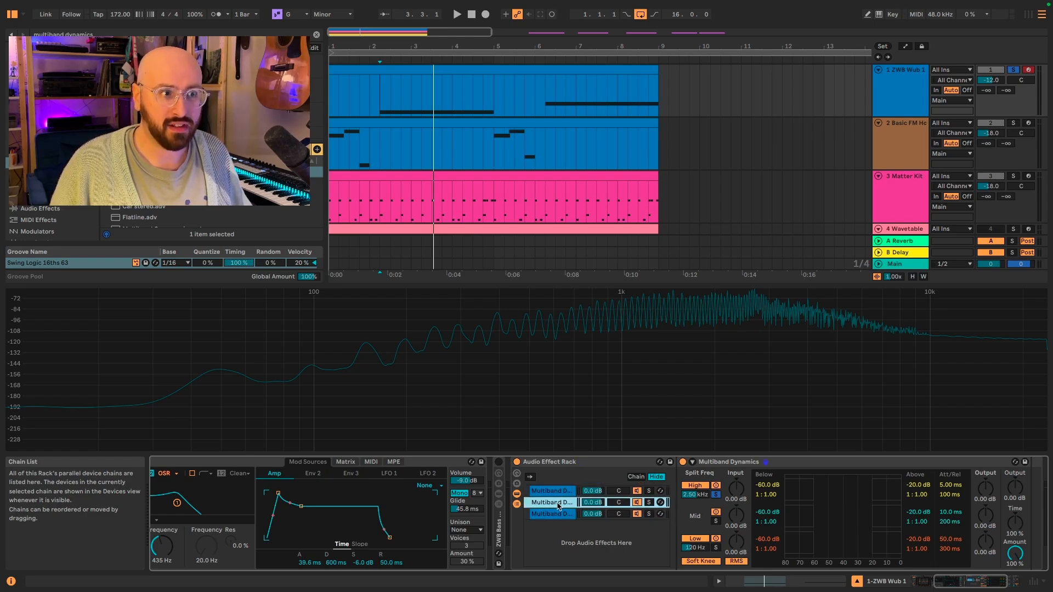
click(558, 493)
click(557, 504)
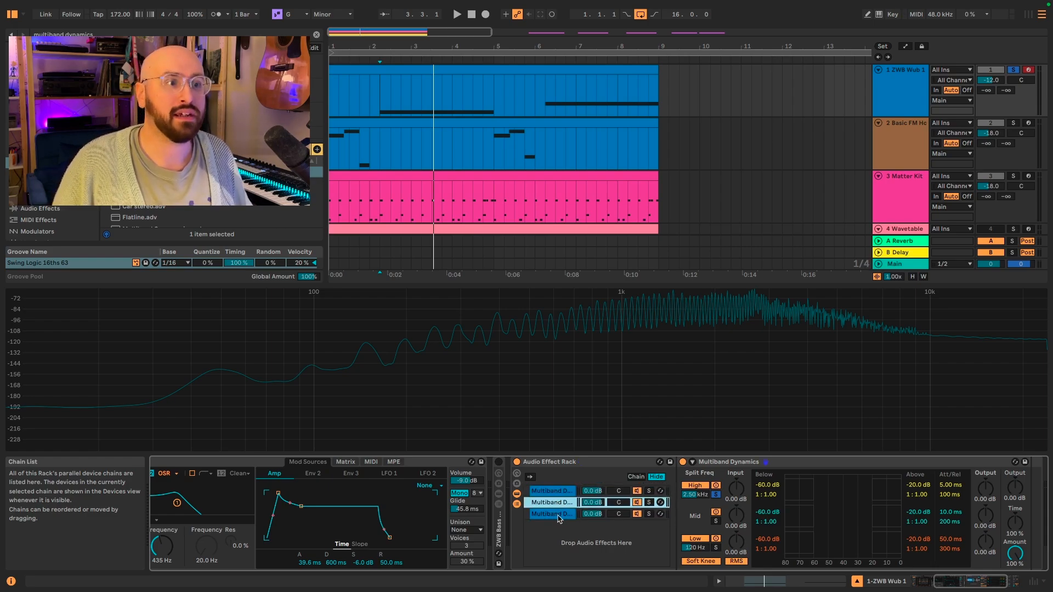
click(559, 516)
click(559, 505)
Step: Rename the first chain Highs
click(558, 493)
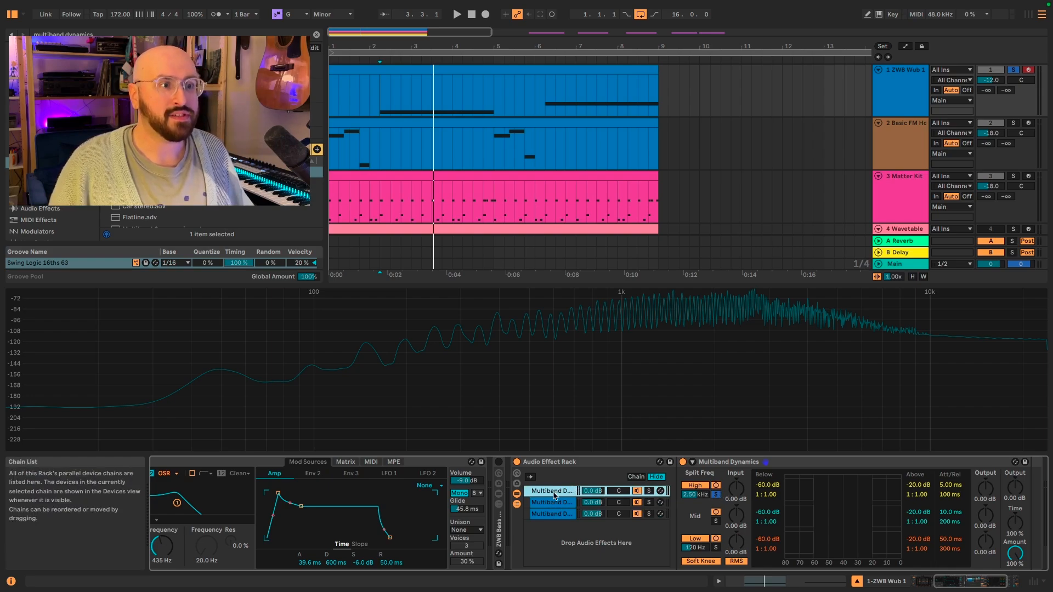
key(super+r)
text(H)
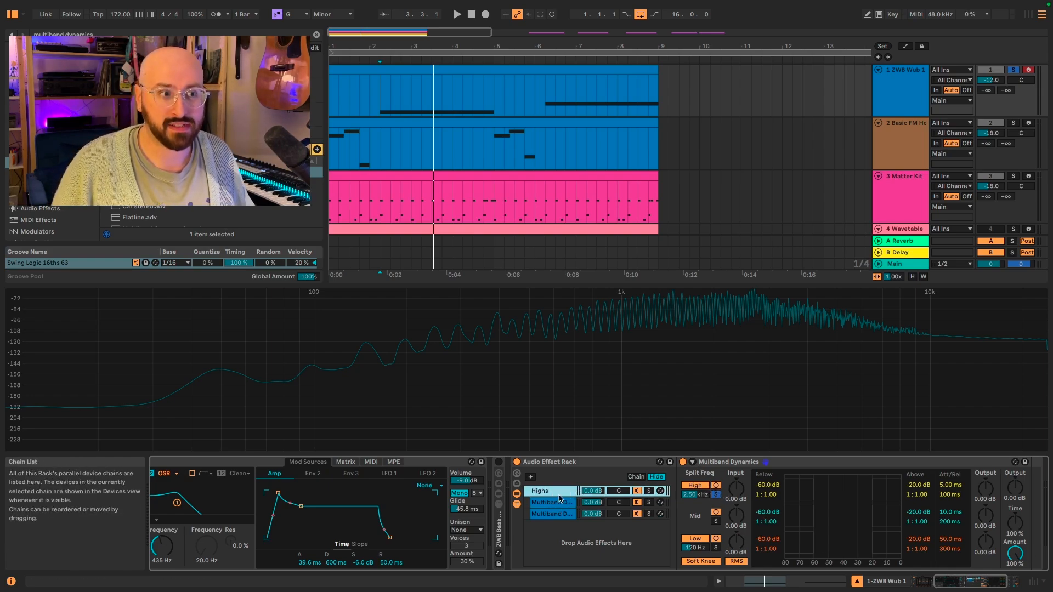
Step: Rename the second chain Mids
click(551, 504)
key(super+r)
text(M)
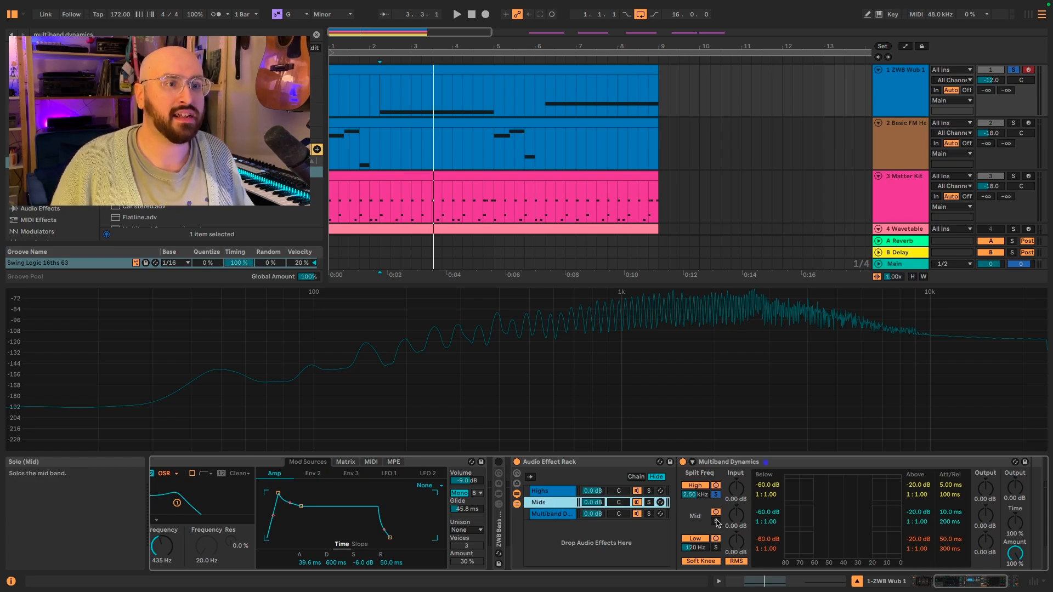
Step: Rename the third chain Lows
click(542, 514)
key(super+r)
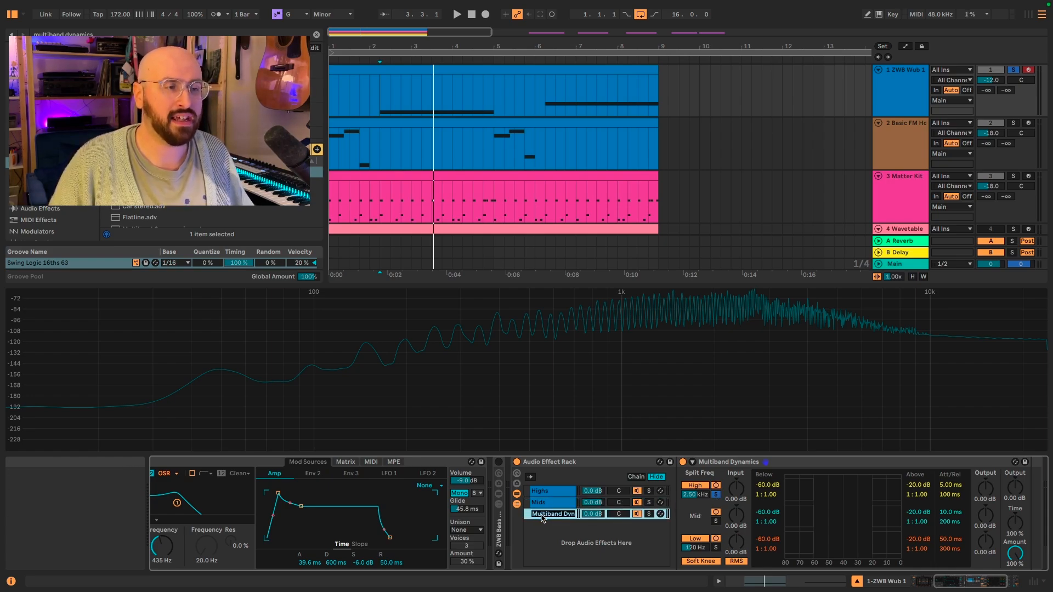
text(Lows)
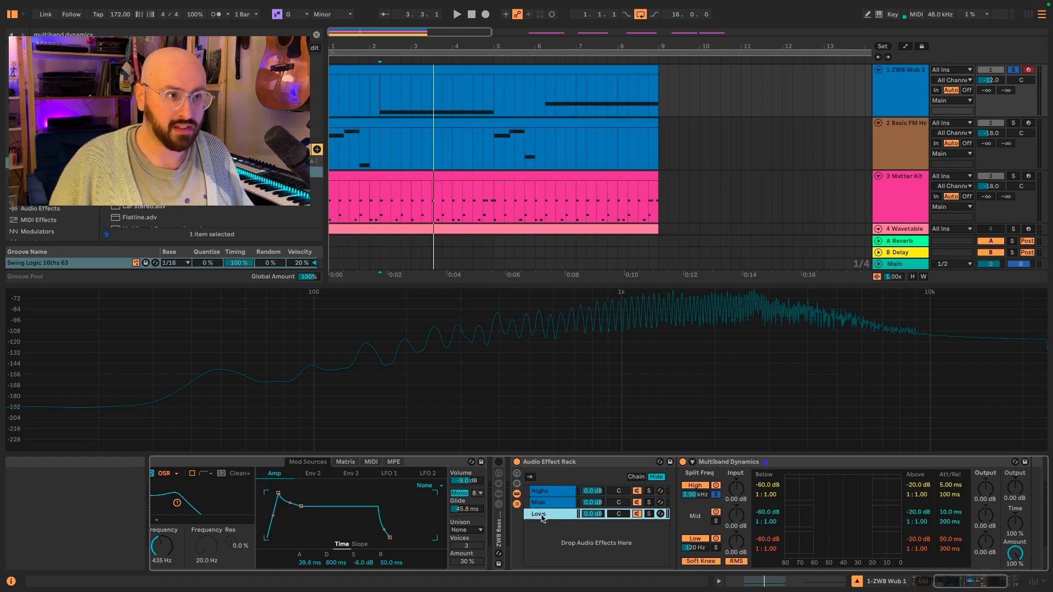
key(Return)
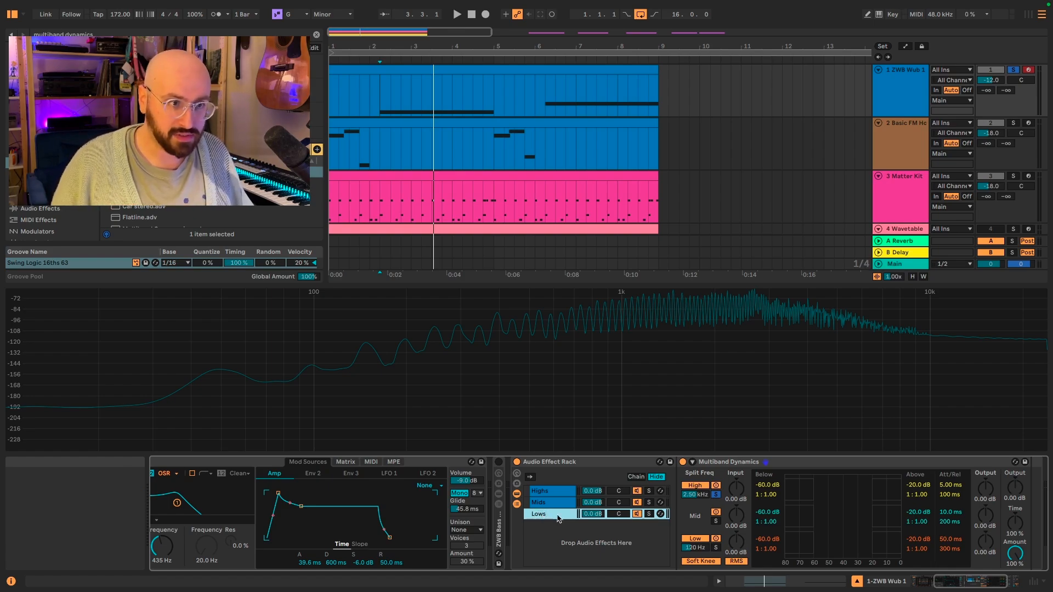
Step: In the Lows chain's Multiband Dynamics, solo the low band
click(715, 548)
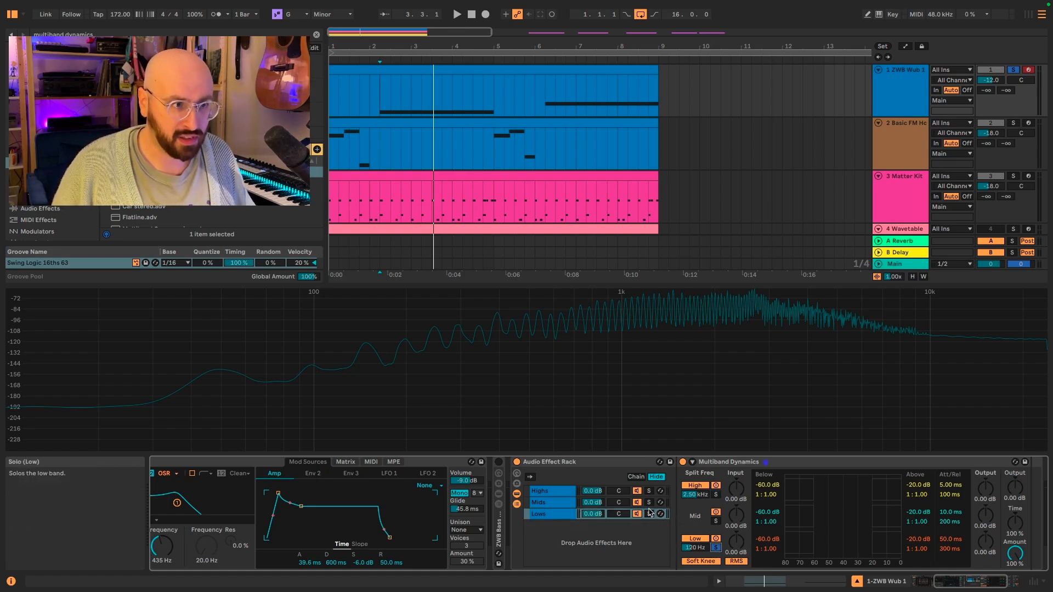
click(543, 515)
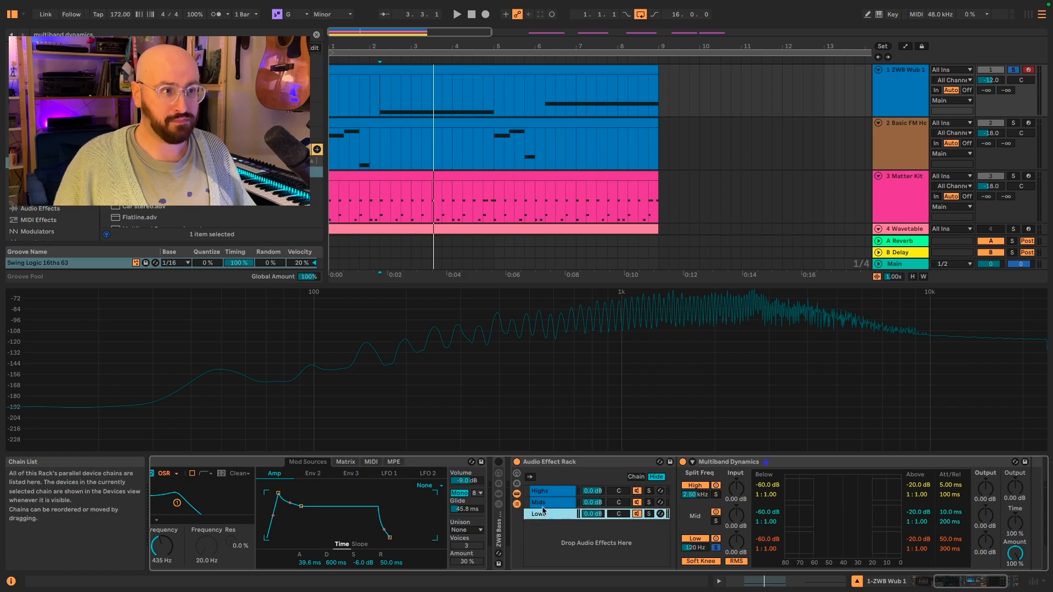
Step: Select each chain in turn to check which band its Multiband Dynamics solos
click(545, 502)
click(546, 492)
click(549, 504)
click(552, 513)
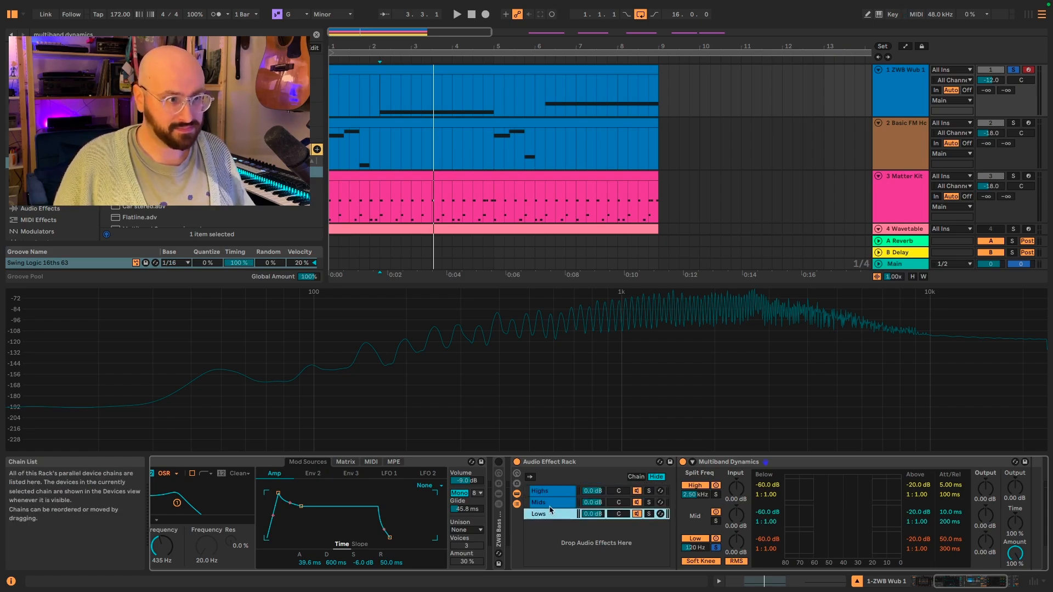
click(553, 501)
click(551, 494)
click(553, 515)
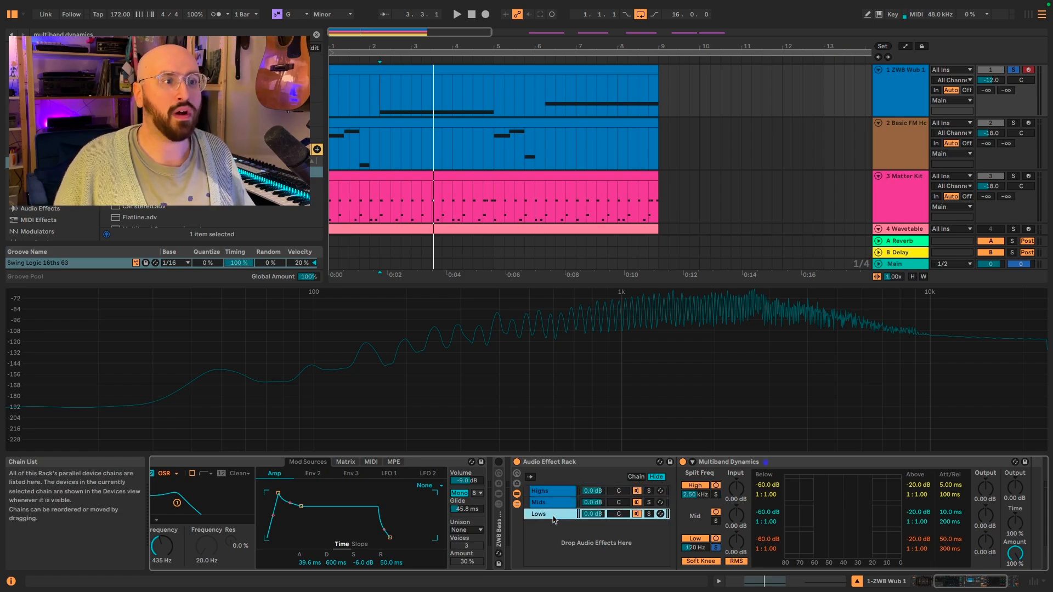
Step: Play the track while soloing the Lows, Mids and Highs chains in turn
click(649, 513)
key(space)
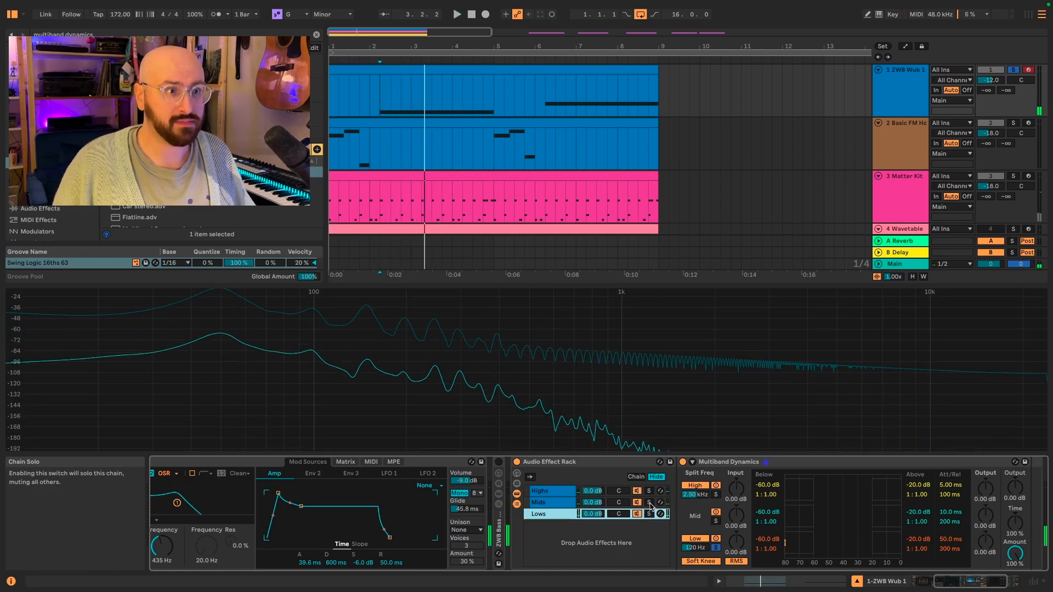
click(648, 502)
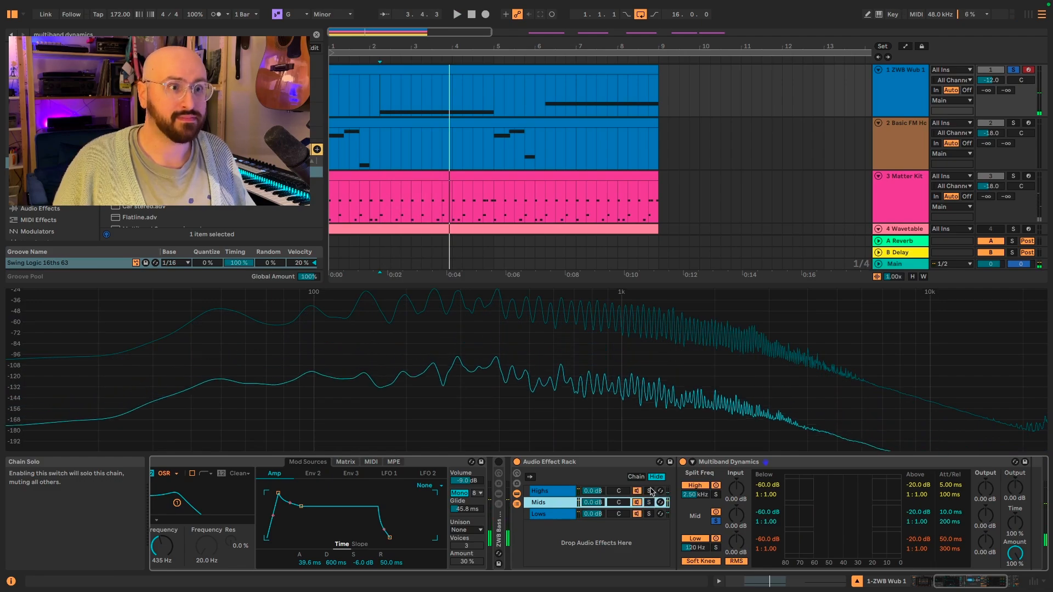
click(649, 491)
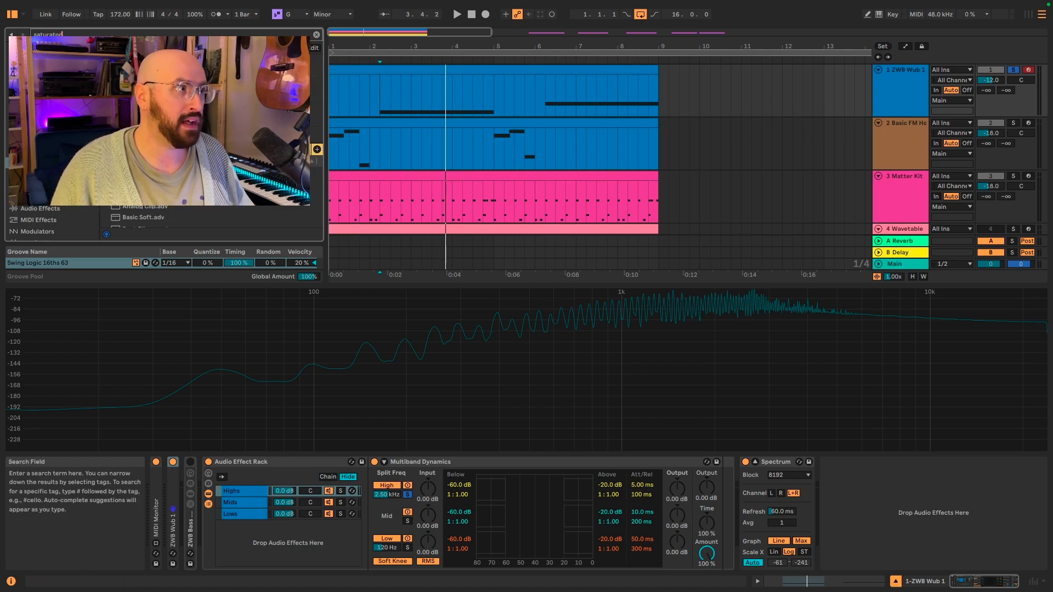
Step: Add a Saturator to the Lows chain and set its curve to Bass Shaper
click(243, 515)
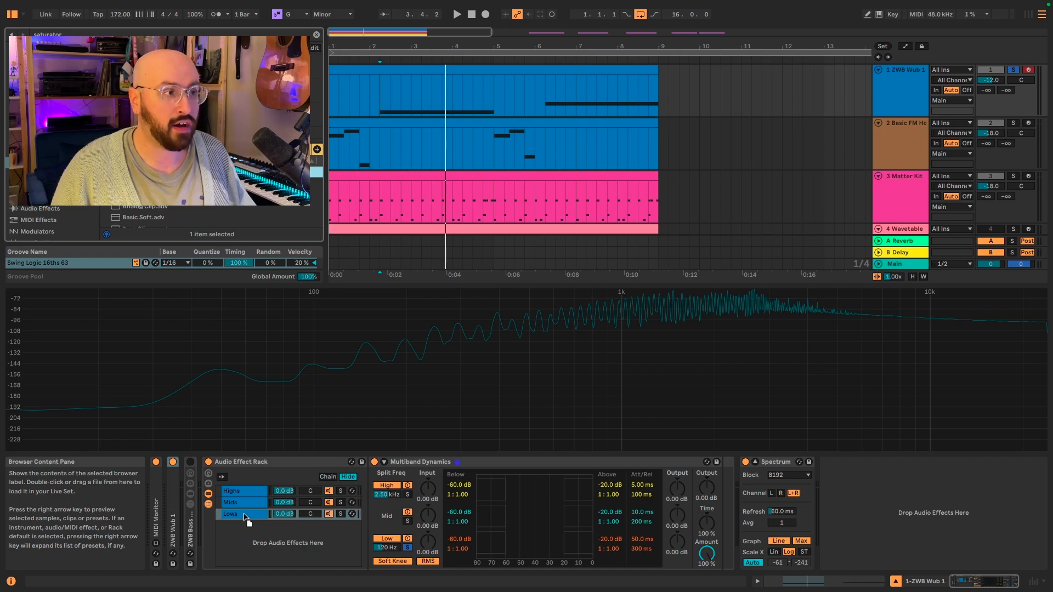
drag(243, 514, 245, 518)
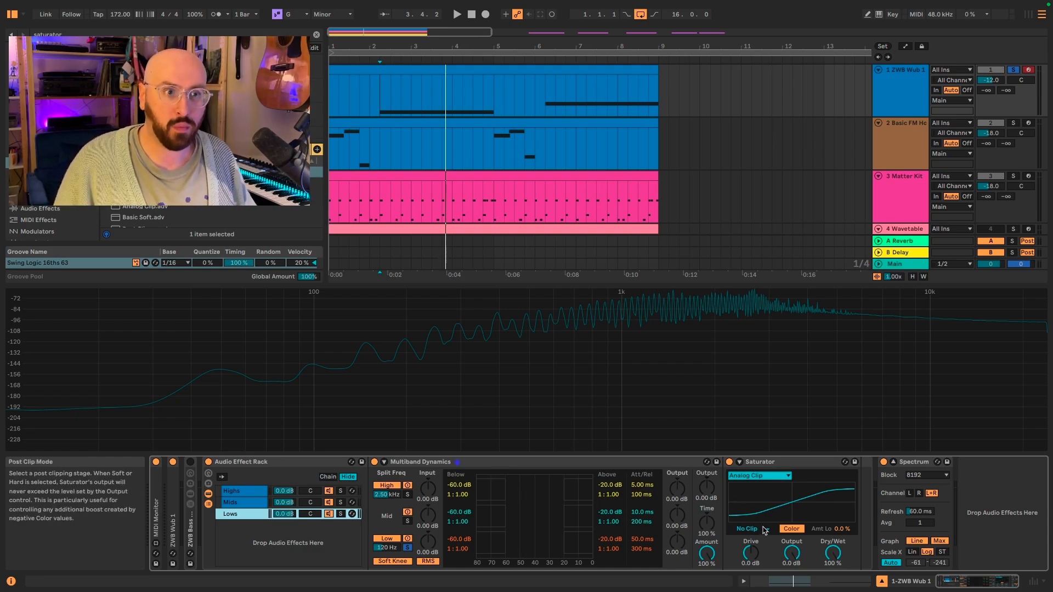
click(766, 476)
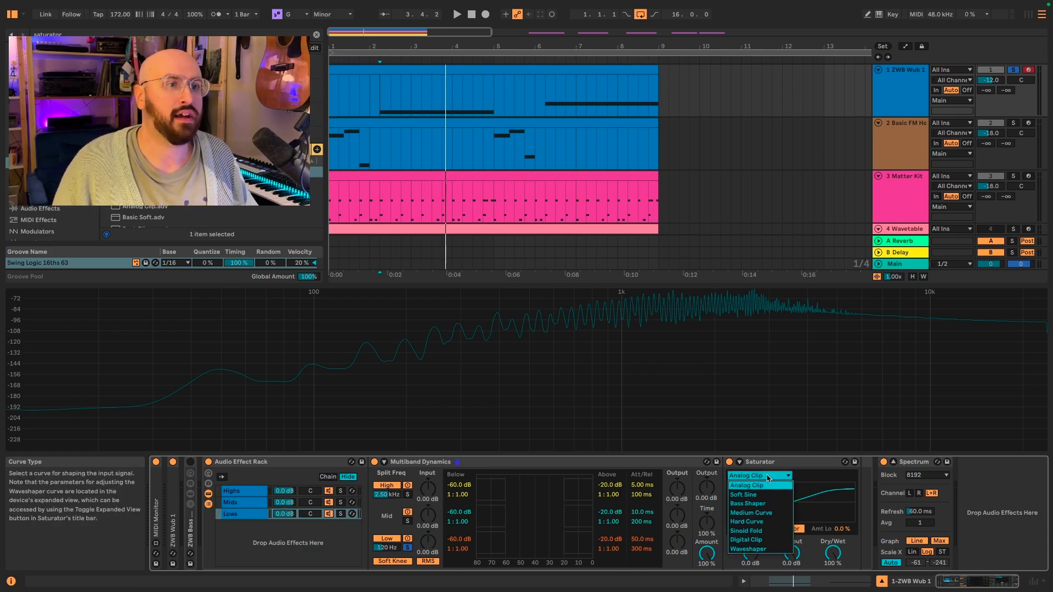
click(774, 503)
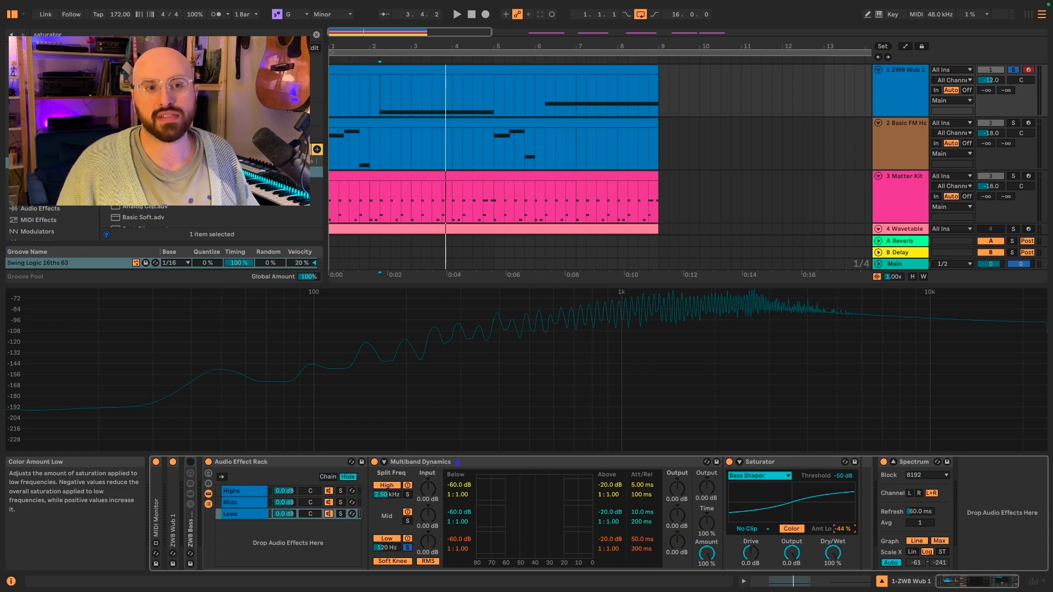
Step: Play the track and raise the Saturator's Drive to 11 dB
drag(757, 563, 757, 548)
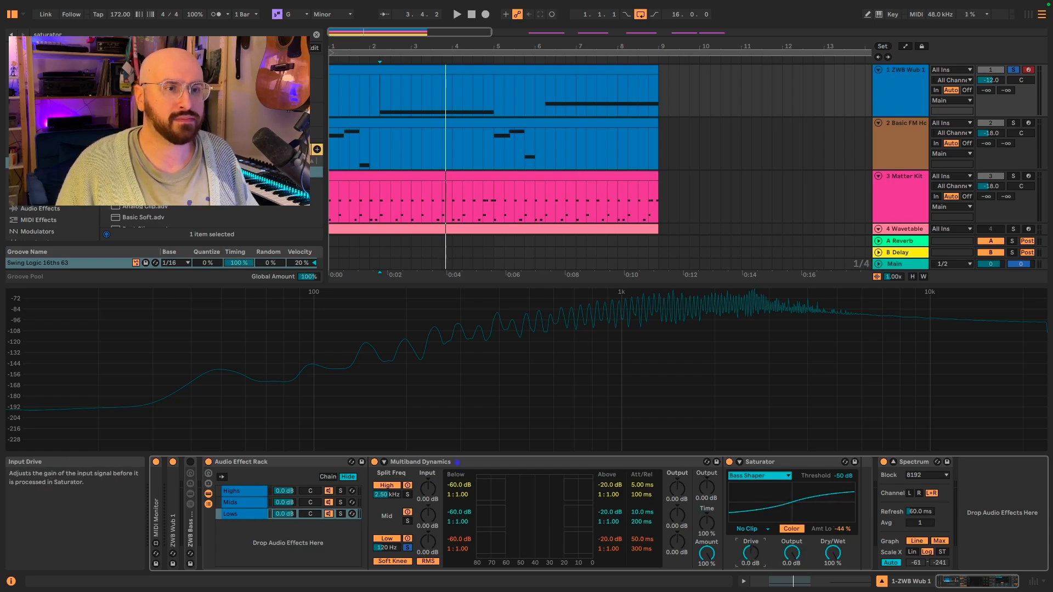
key(space)
drag(754, 554, 754, 520)
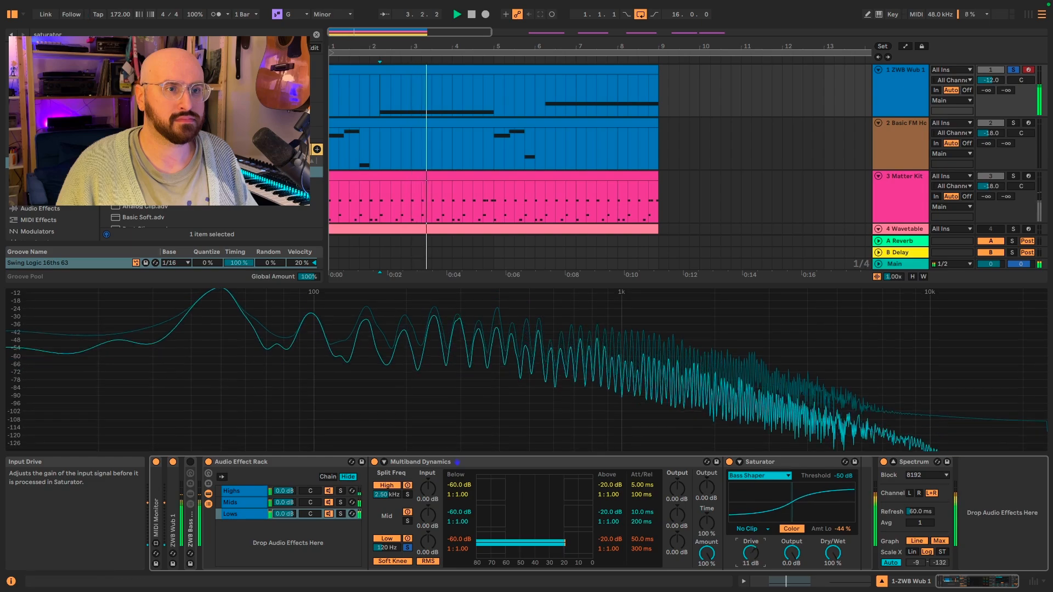
Step: Set the Saturator's clipping mode to Soft Clip and stop playback
click(751, 528)
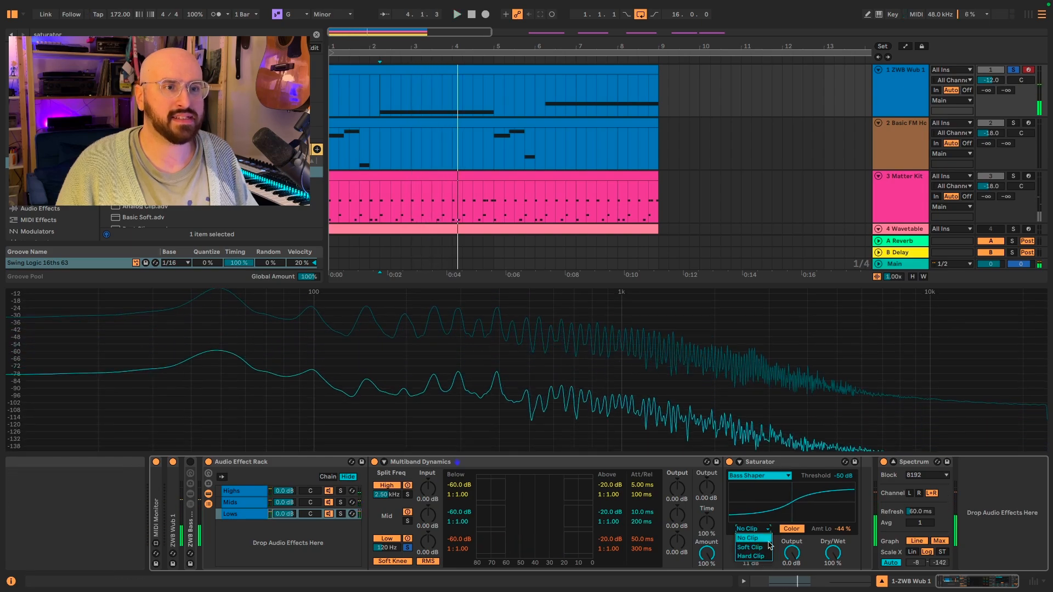
click(768, 547)
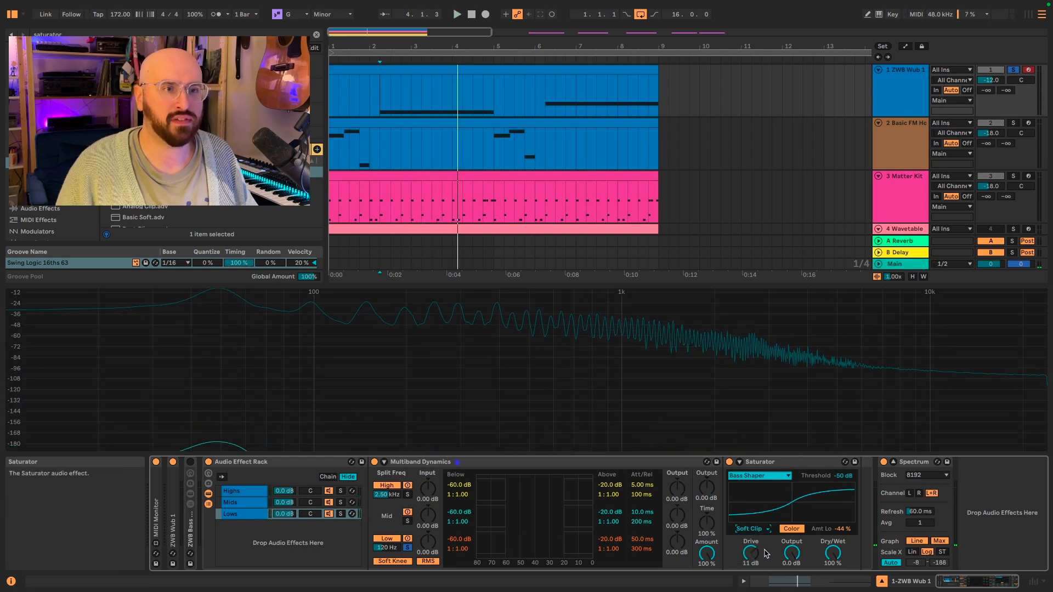
key(space)
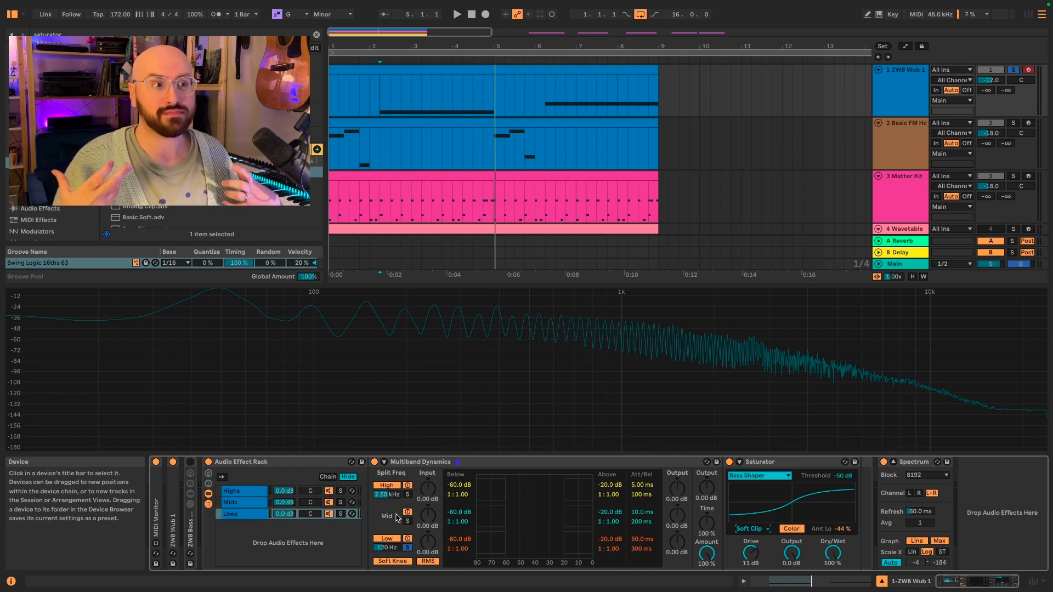
Step: Solo the Lows chain and play it, switching the Saturator off and back on to compare
click(340, 514)
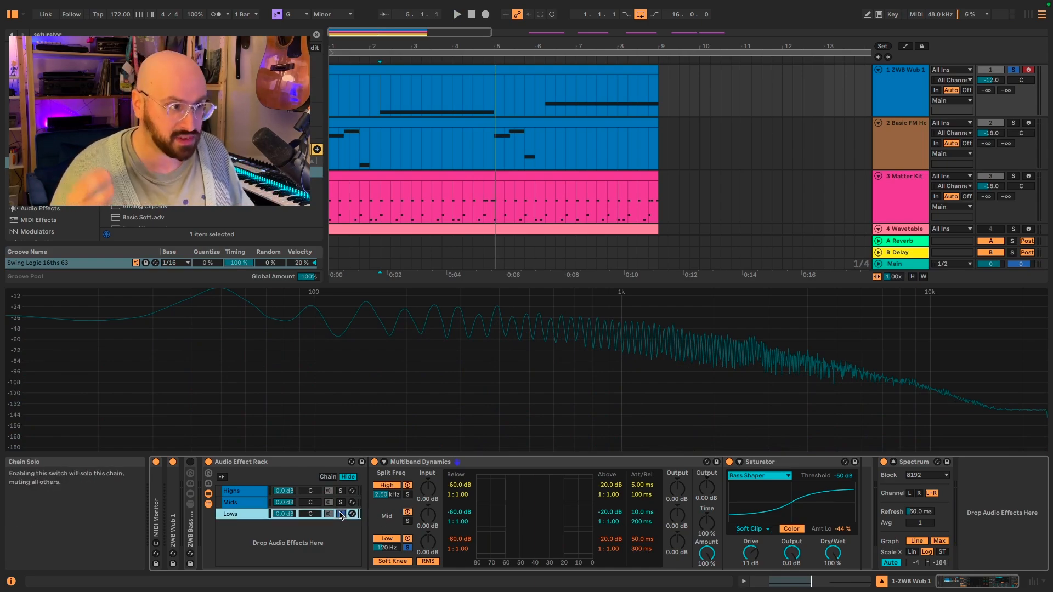
key(space)
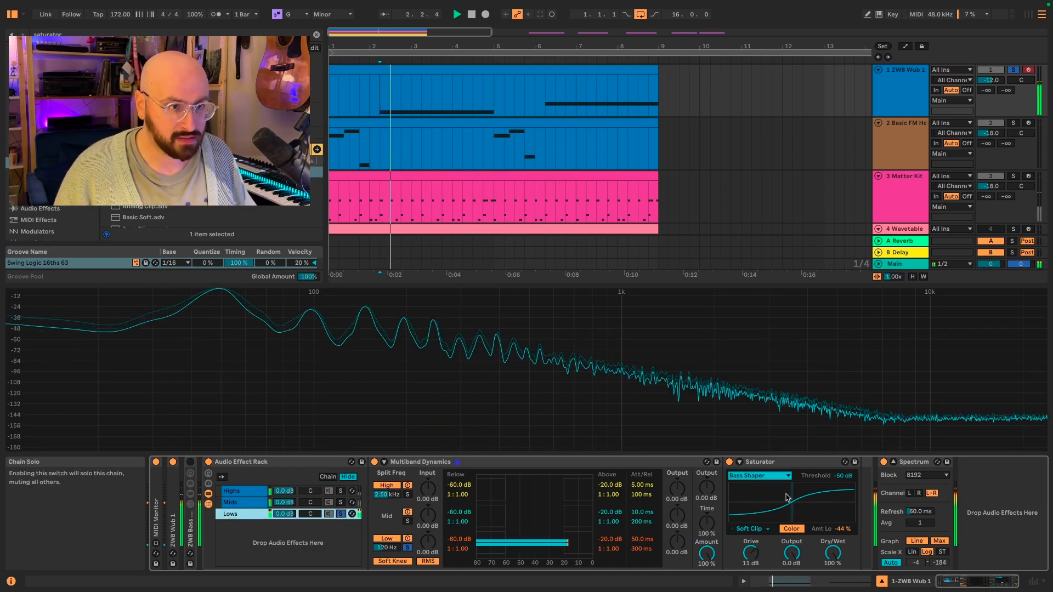
click(729, 463)
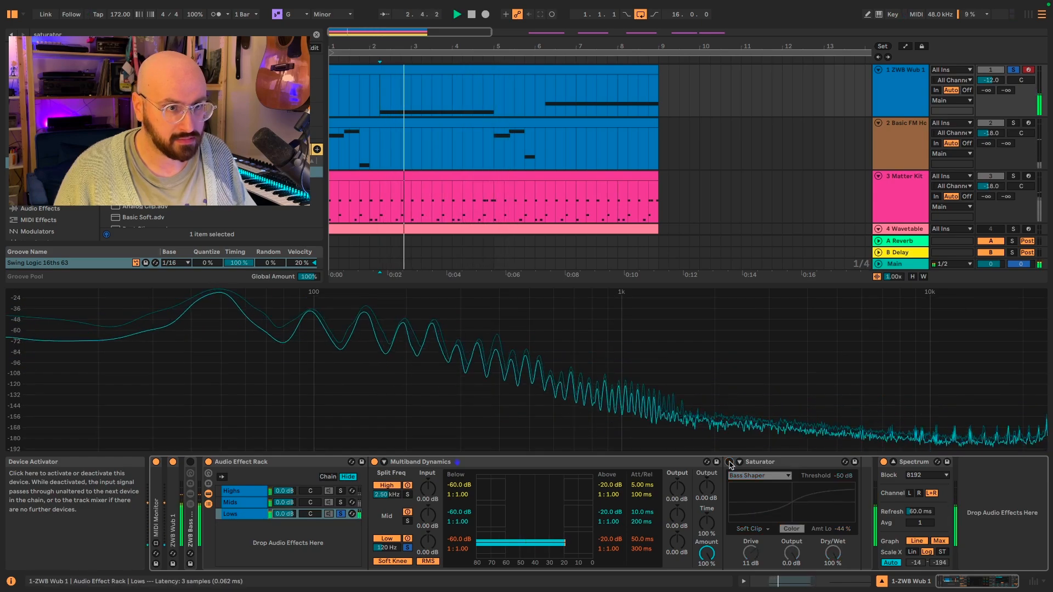
click(729, 462)
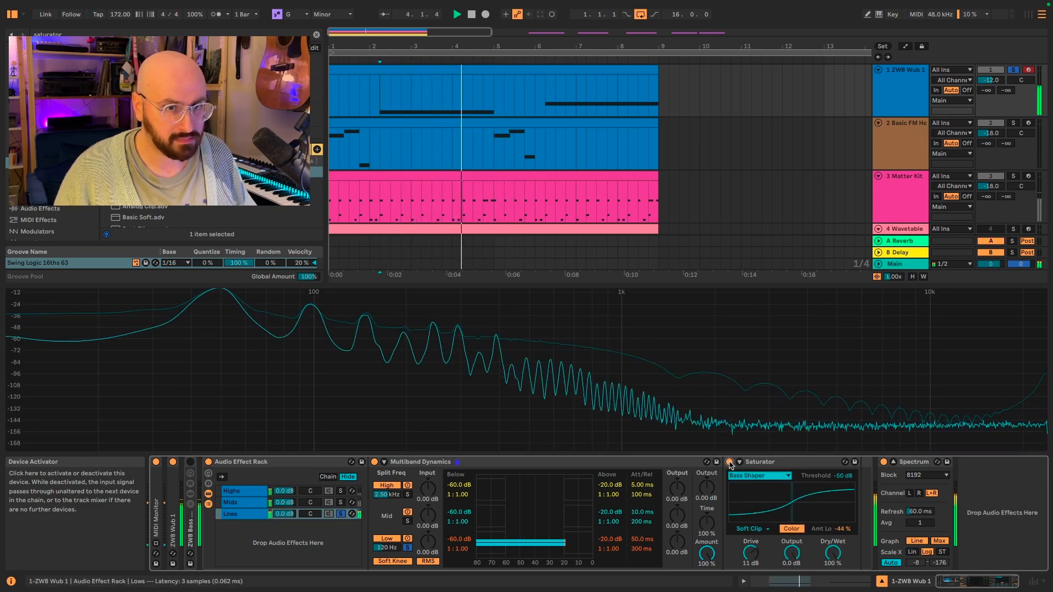
key(space)
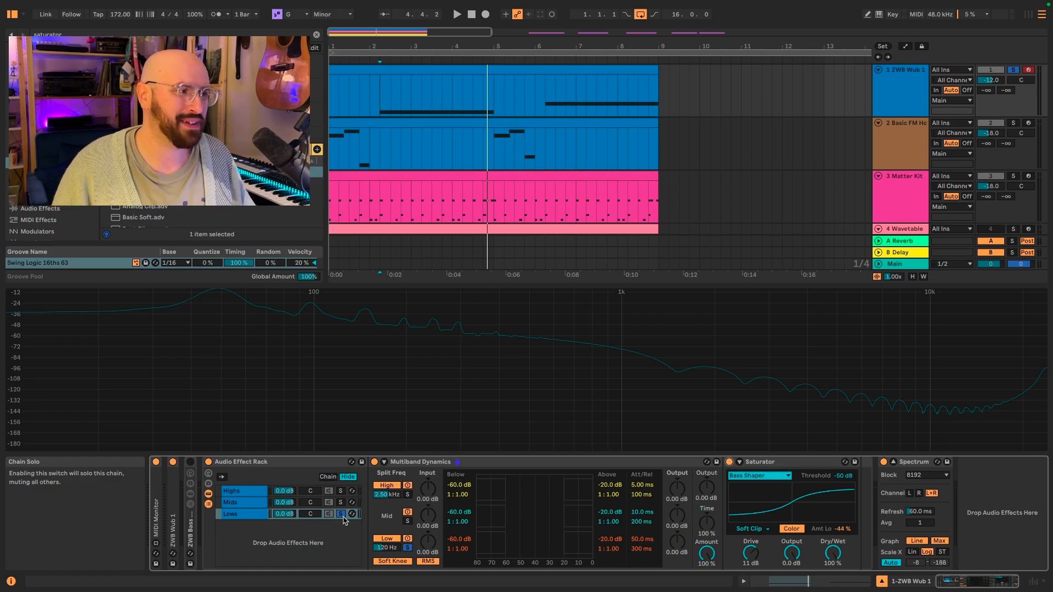
Step: Select the Mids chain, play the track, and add a Chorus-Ensemble from a chorus search to it
click(256, 503)
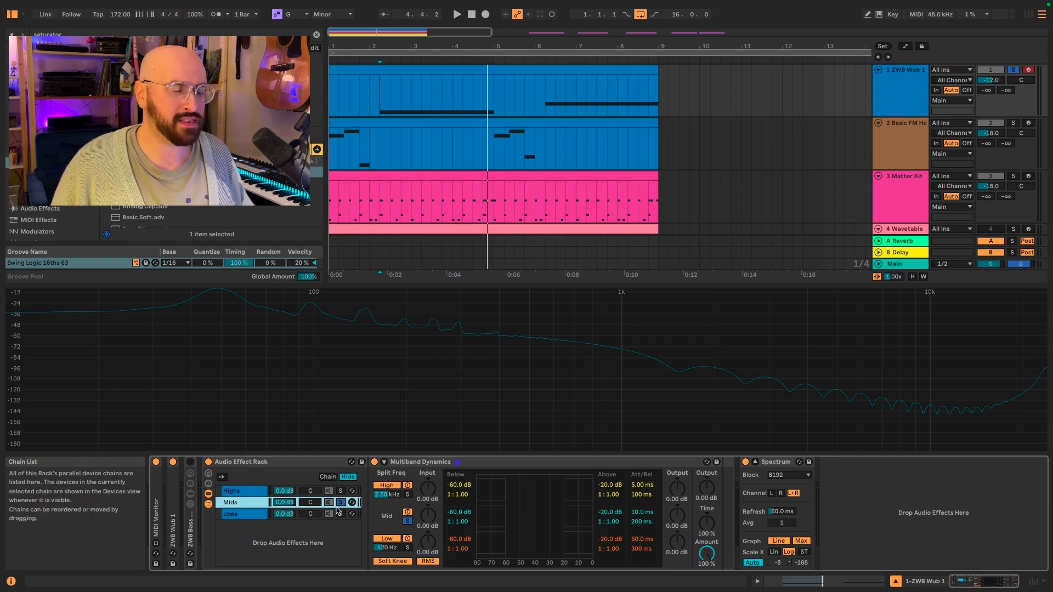
key(space)
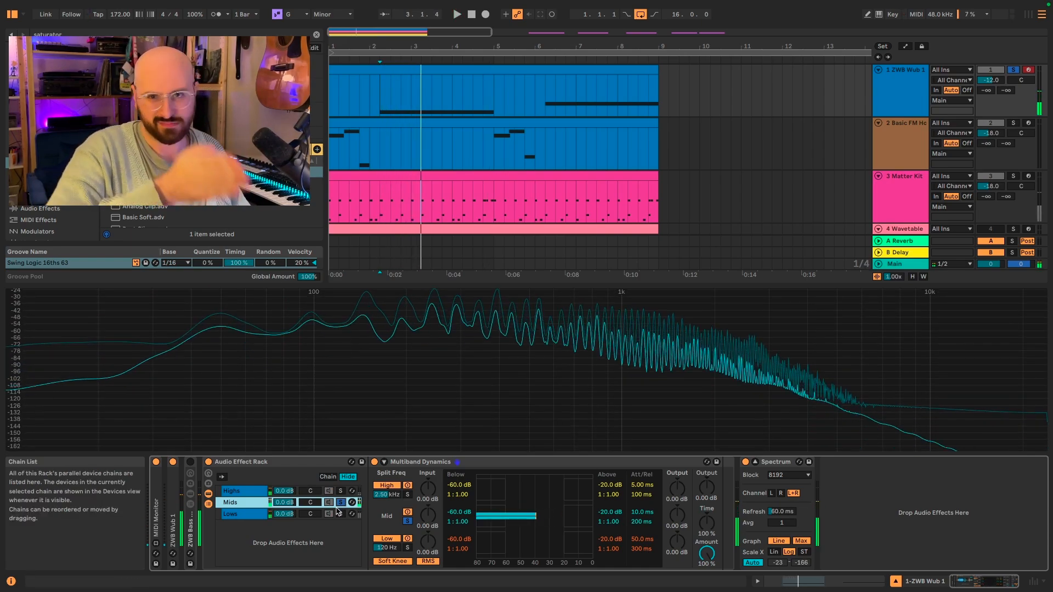
key(ctrl+f)
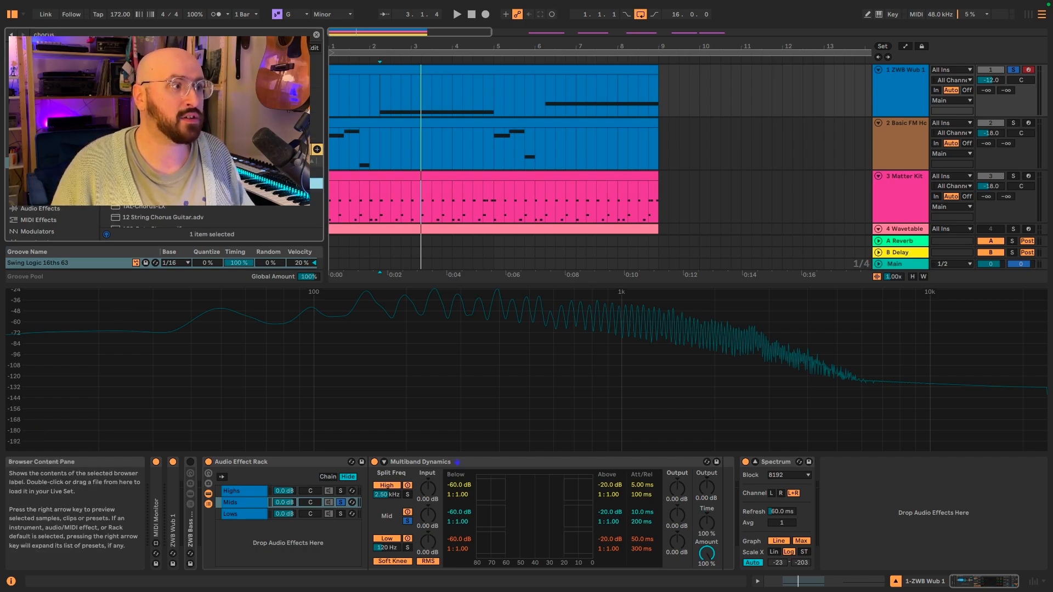
drag(444, 397, 234, 507)
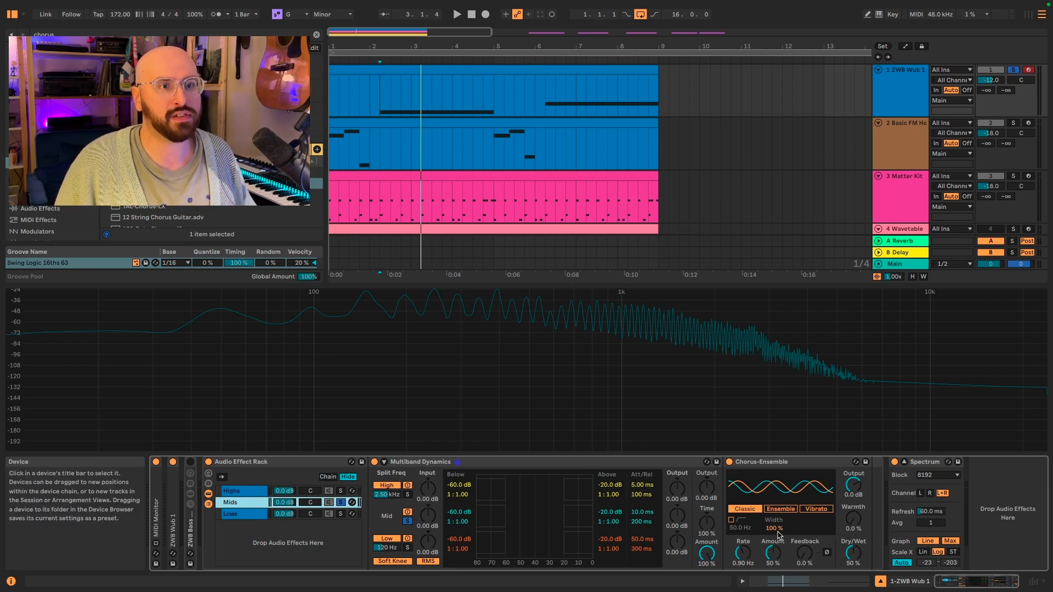
drag(777, 531, 777, 528)
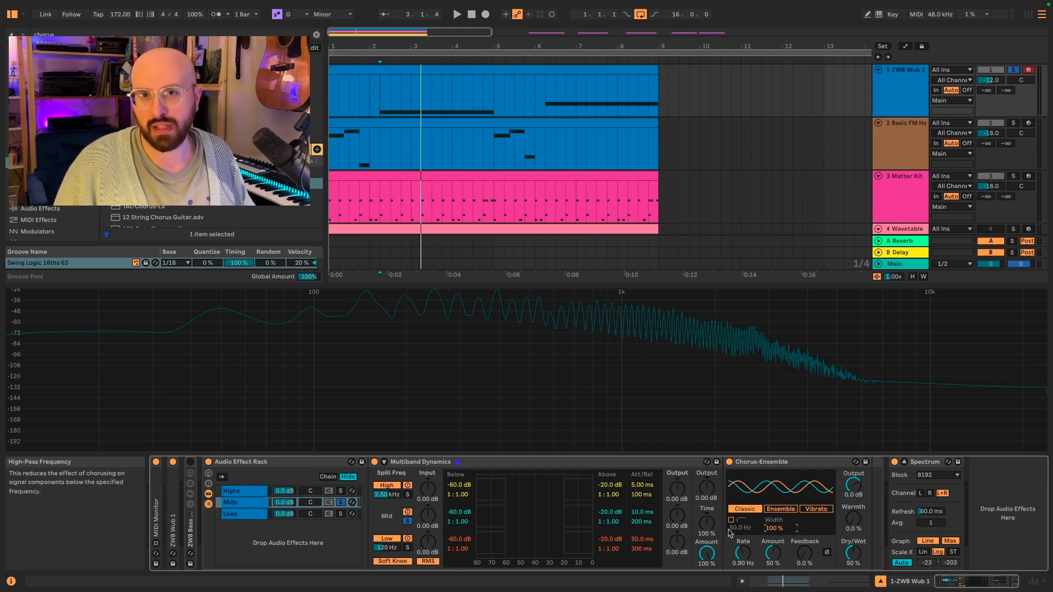
Step: Play the track and switch the Chorus-Ensemble off and back on to compare
key(space)
click(730, 461)
click(730, 462)
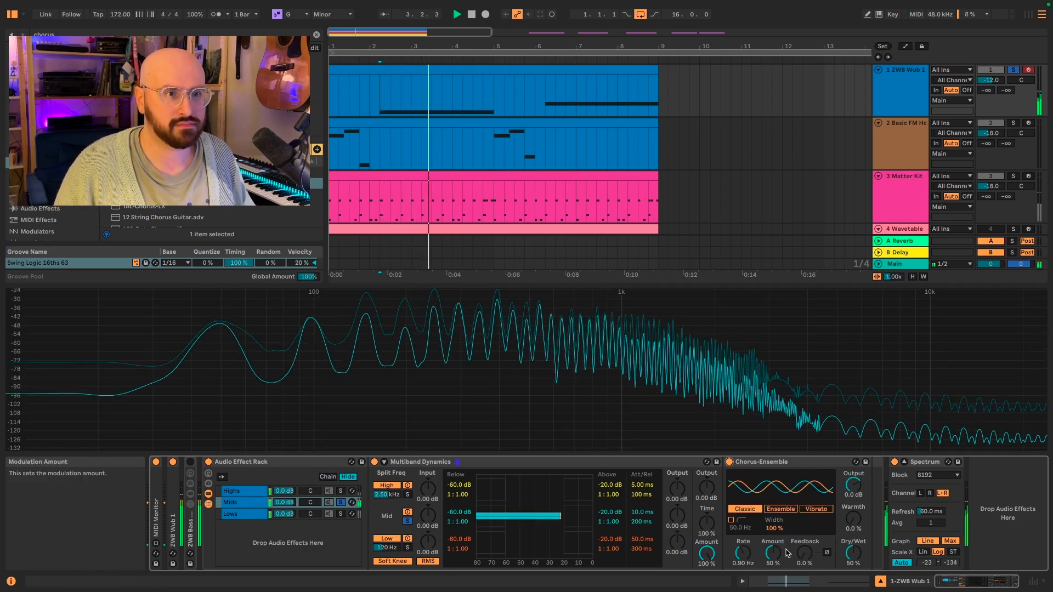
Step: Set the Chorus-Ensemble's Width to 200% and Feedback to 33%, auditioning the change with playback
drag(774, 528, 774, 473)
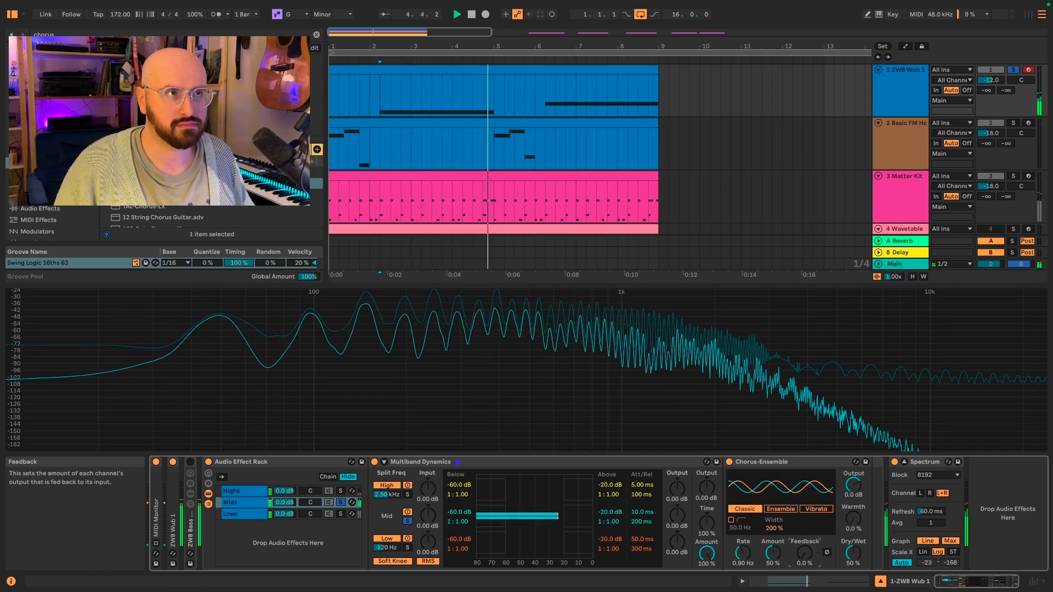
mouse_move(804, 553)
mouse_down()
mouse_move(804, 535)
mouse_move(853, 516)
mouse_up()
key(space)
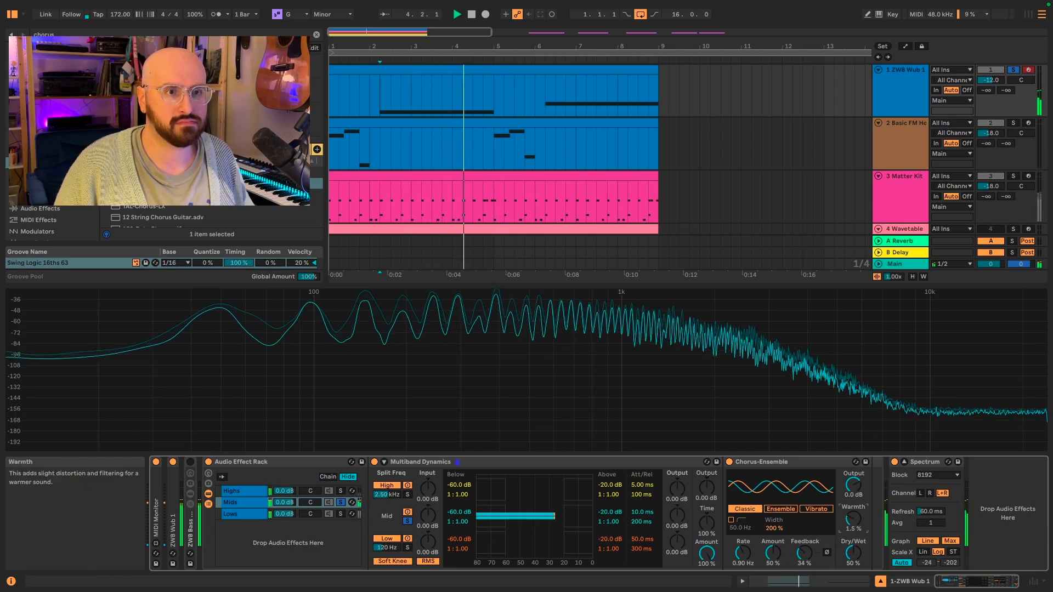
drag(805, 552, 804, 566)
key(space)
key(space)
key(space)
key(space)
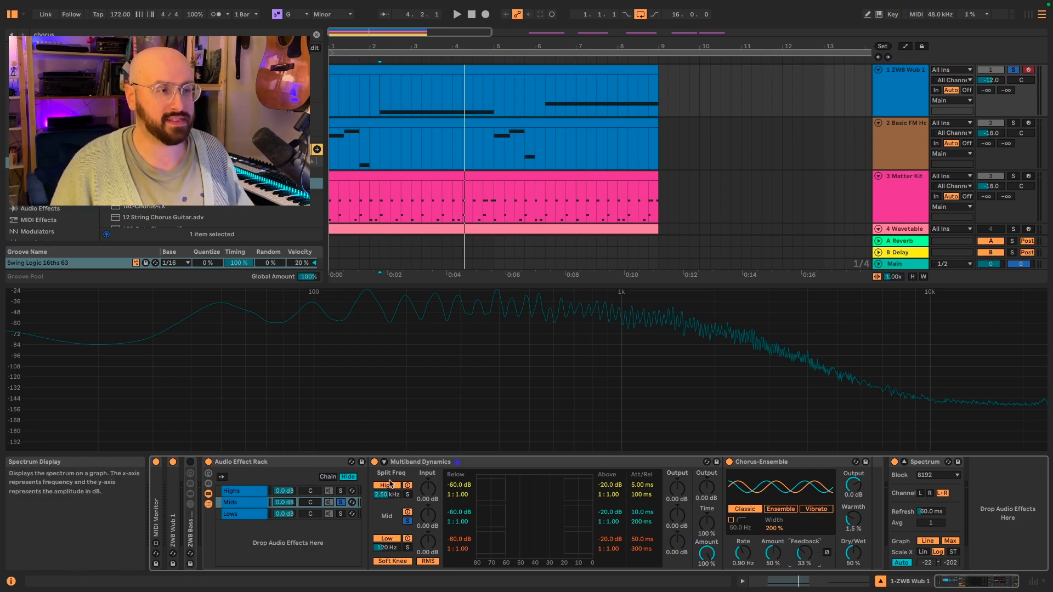
key(space)
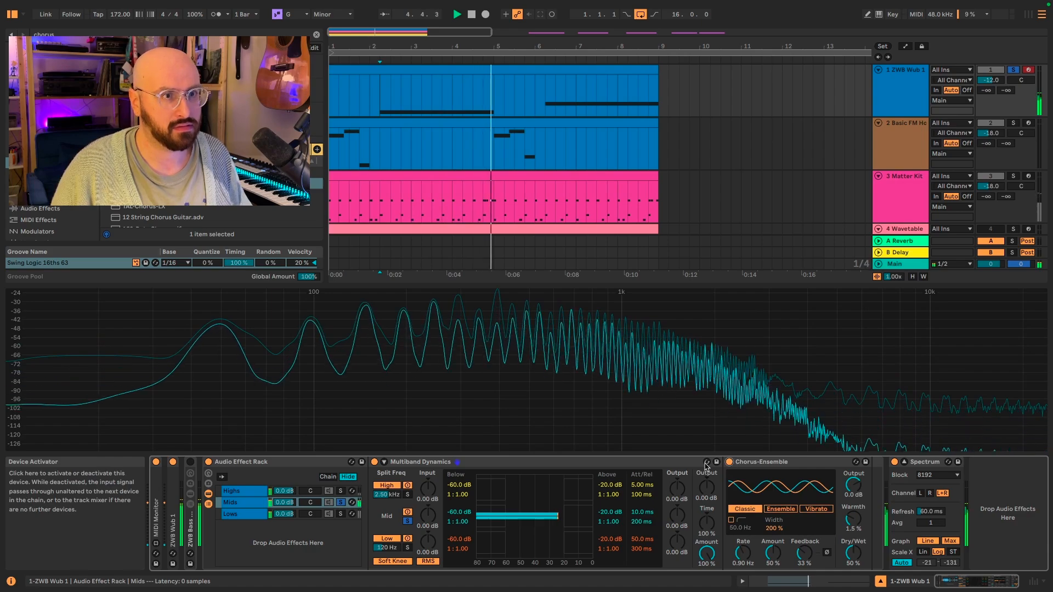
Step: Solo the Lows chain and play it
click(341, 514)
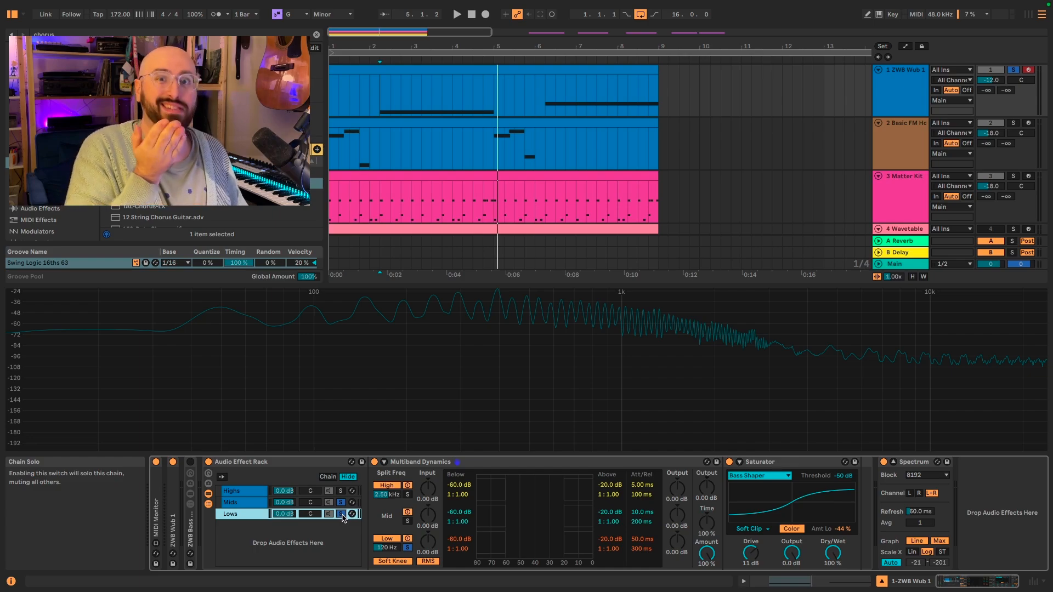
key(space)
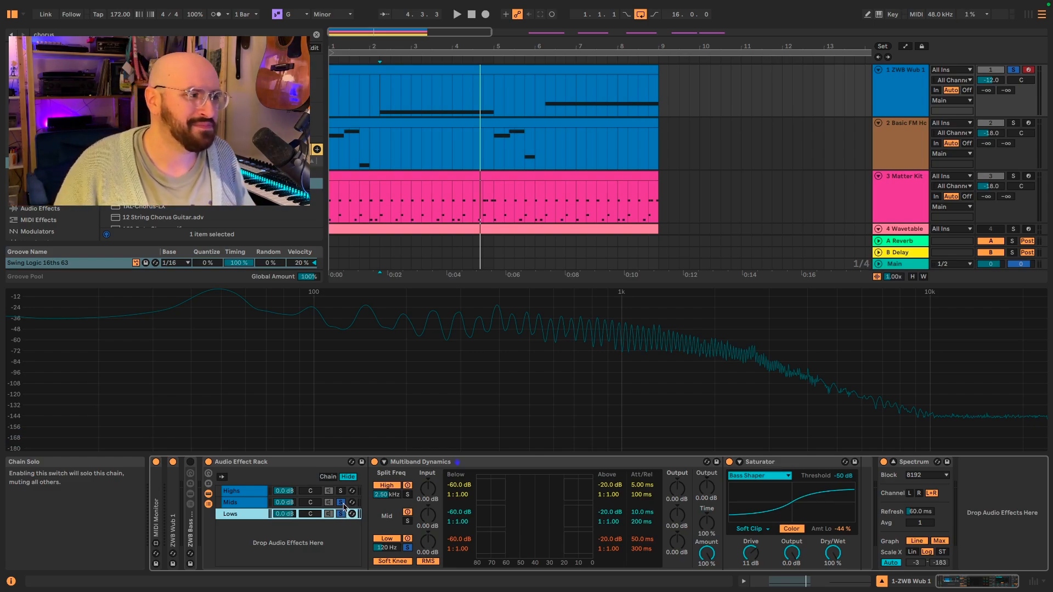
Step: Search for Erosion and add it to the Highs chain, then start playback
key(ctrl+f)
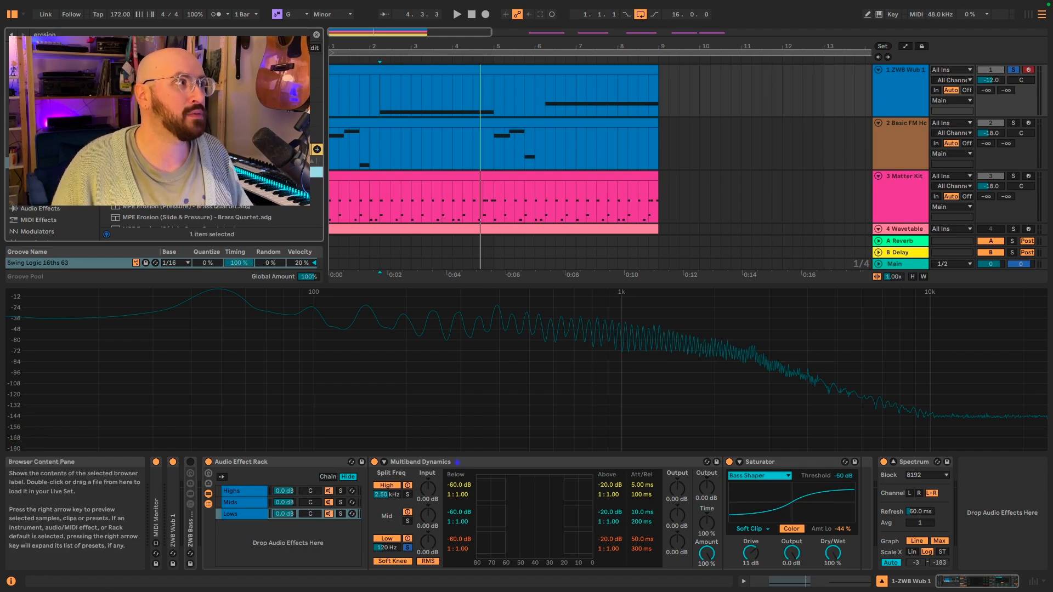
drag(293, 441, 239, 493)
key(space)
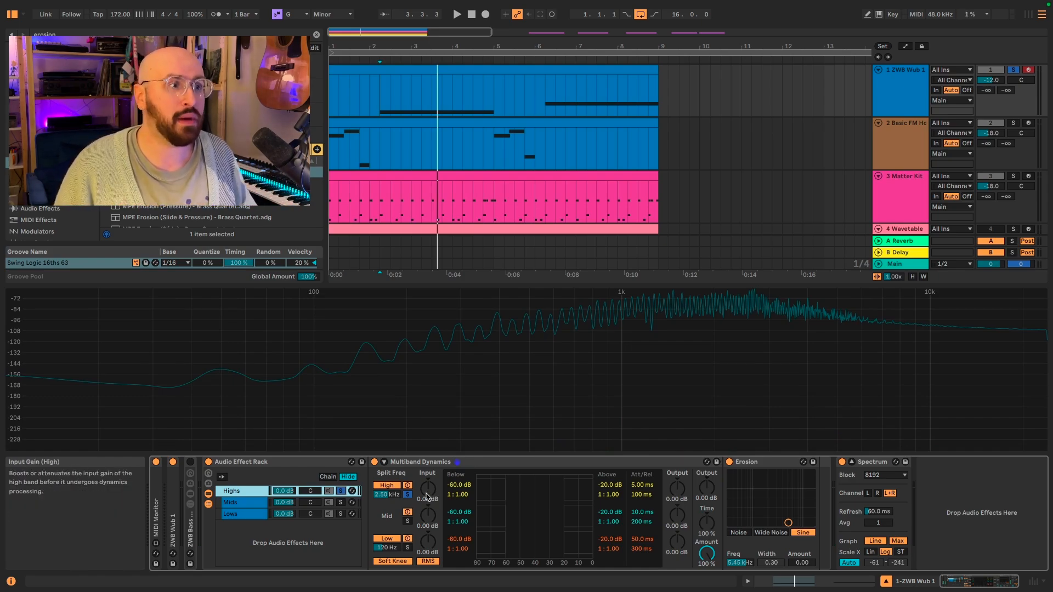
Step: Raise the Multiband Dynamics high band's input gain to 12.2 dB and output gain to 13.3 dB
drag(427, 488, 427, 471)
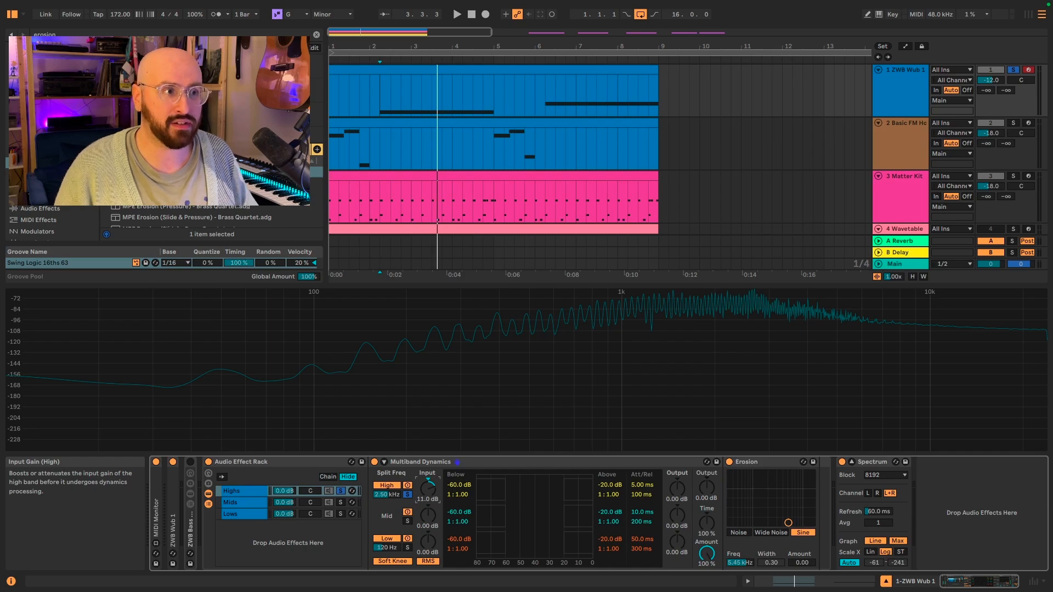
key(space)
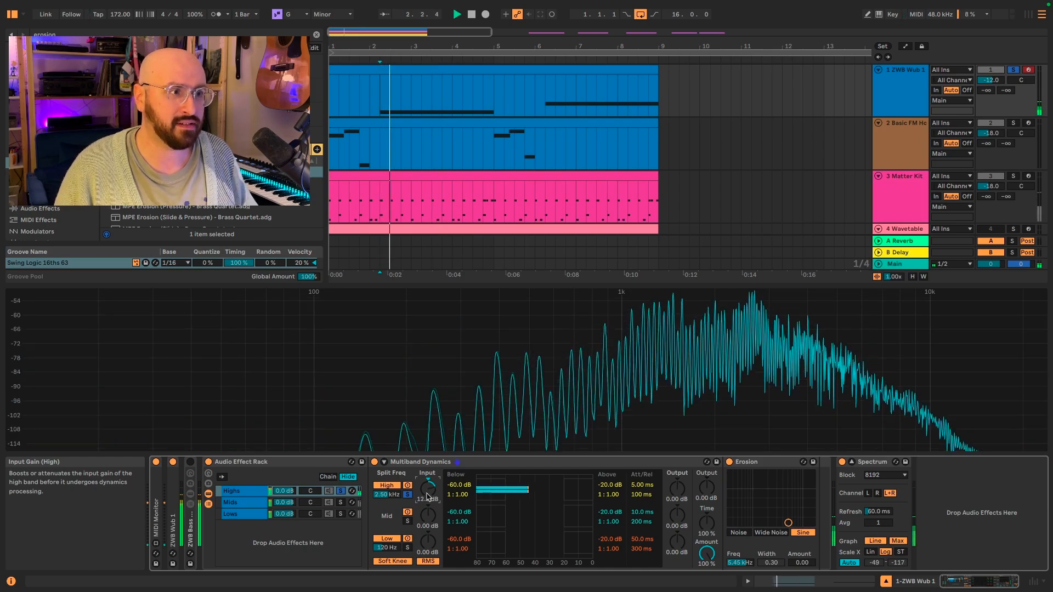
key(space)
key(space)
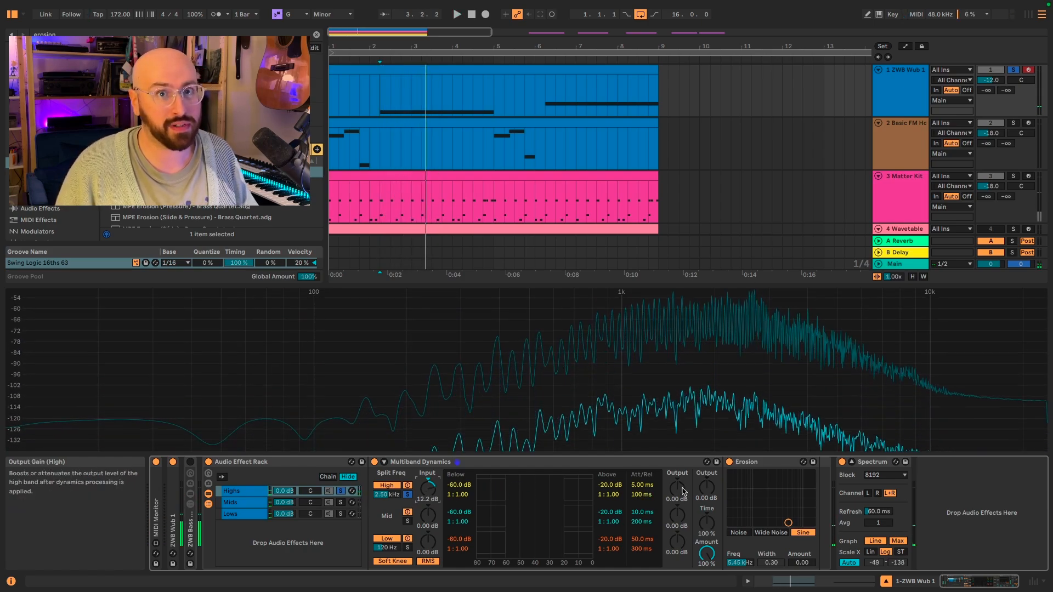
drag(683, 492, 683, 472)
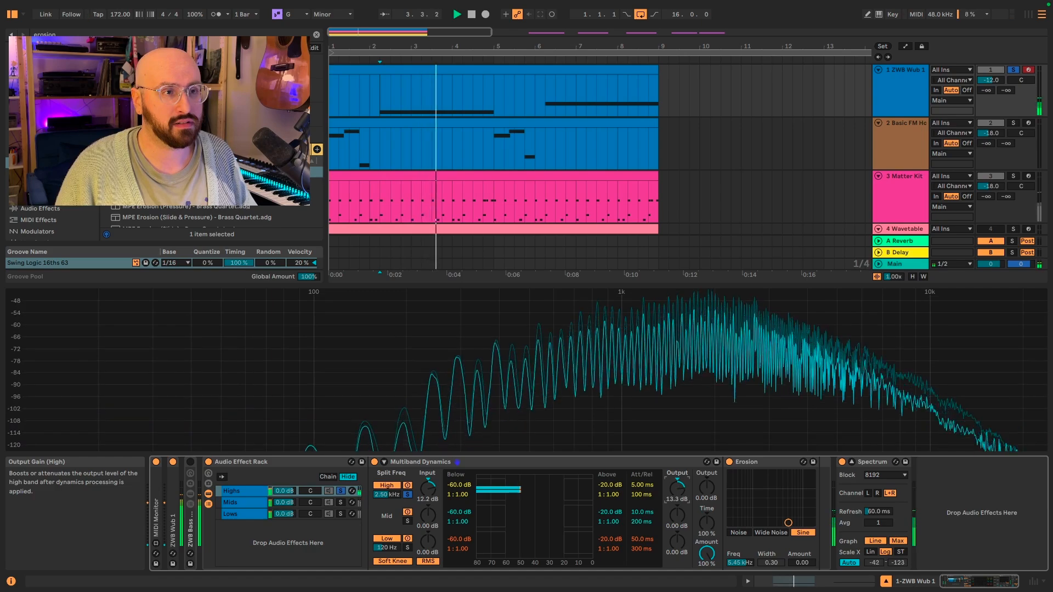
key(space)
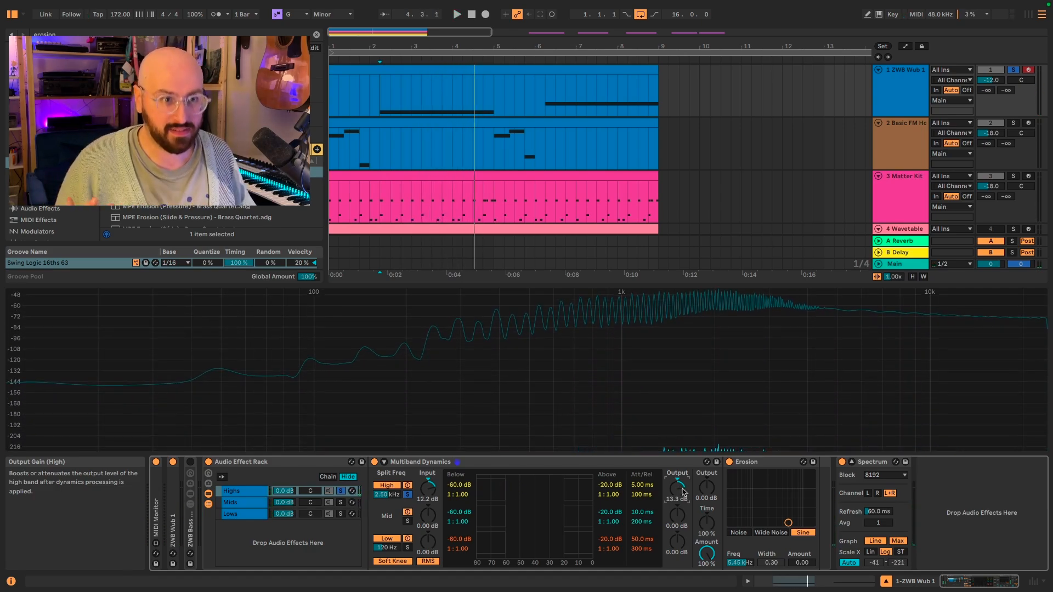
Step: Switch Erosion to Wide Noise mode and move its X-Y point to about 3.95 kHz with amount 38.5
click(770, 532)
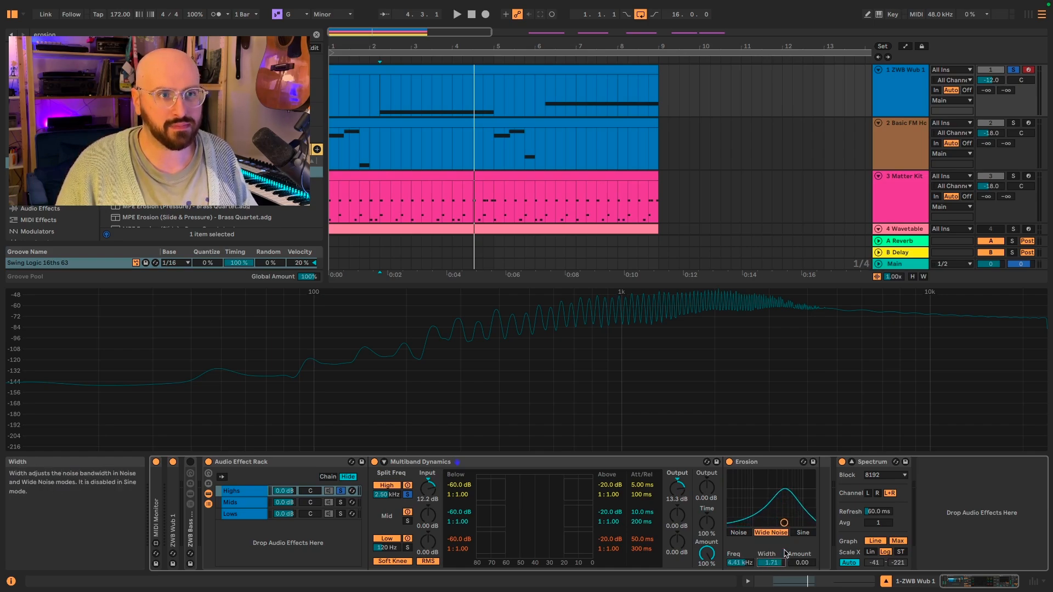
key(space)
drag(783, 523, 781, 501)
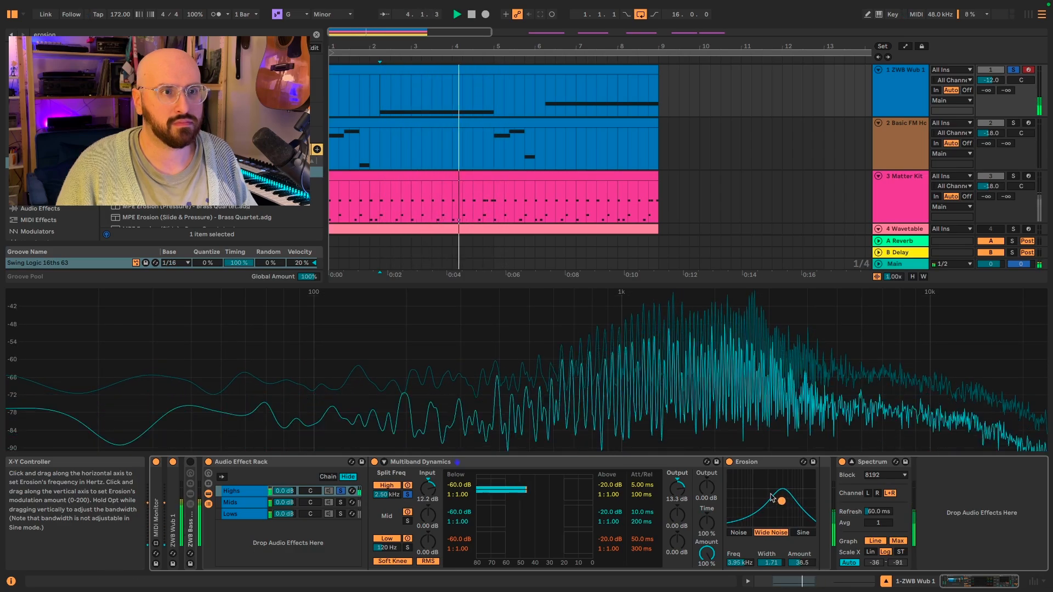
Step: Switch the Erosion device off and back on to compare during playback
click(729, 462)
key(space)
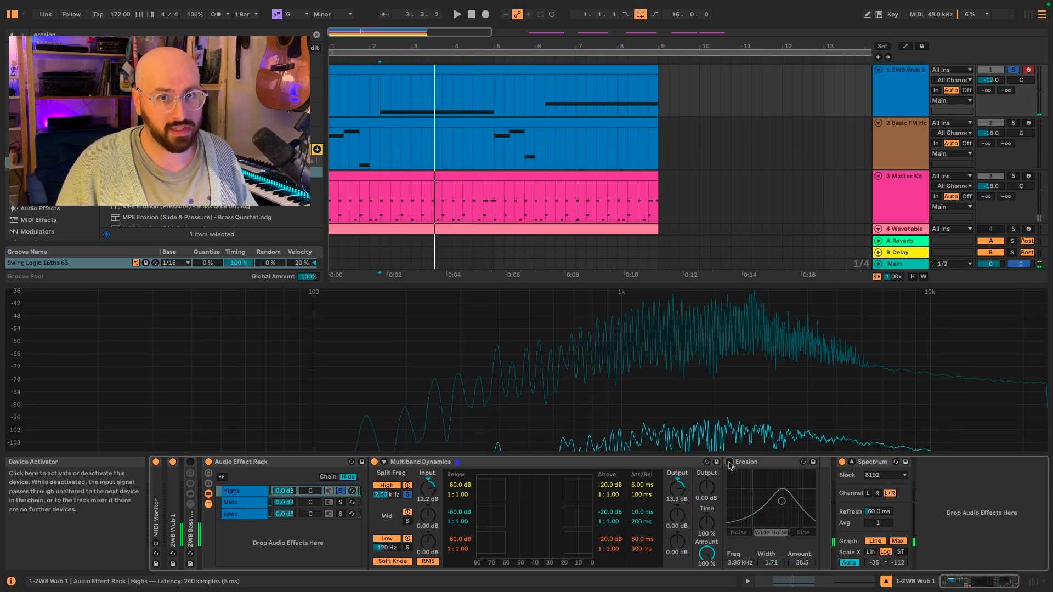
click(730, 463)
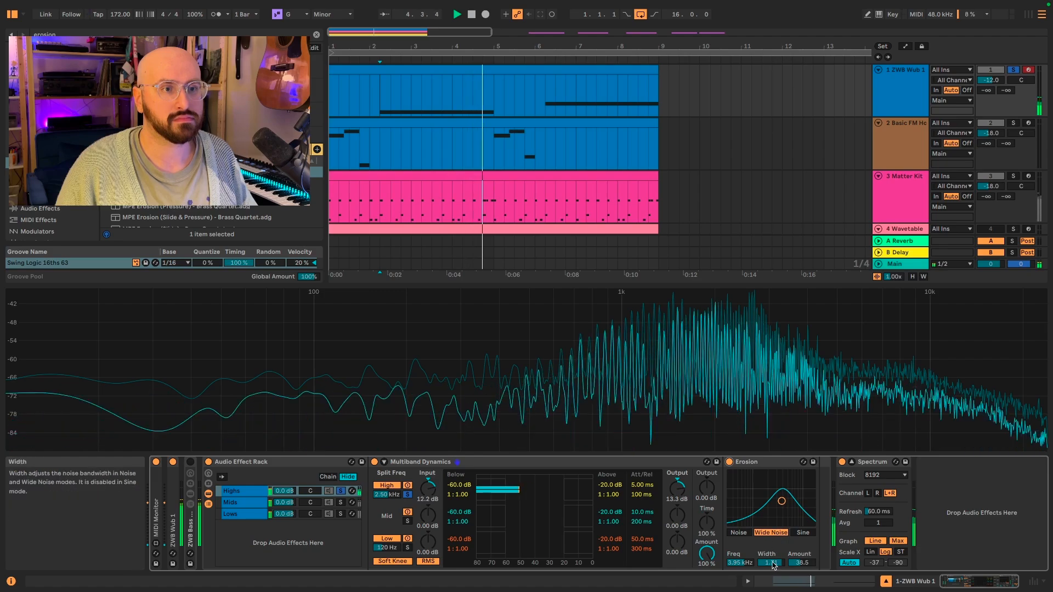
Step: Set Erosion's Width to 2.50 and move its X-Y point to about 3.61 kHz with amount 30.5
drag(772, 563, 773, 573)
scroll(773, 563, up, 5)
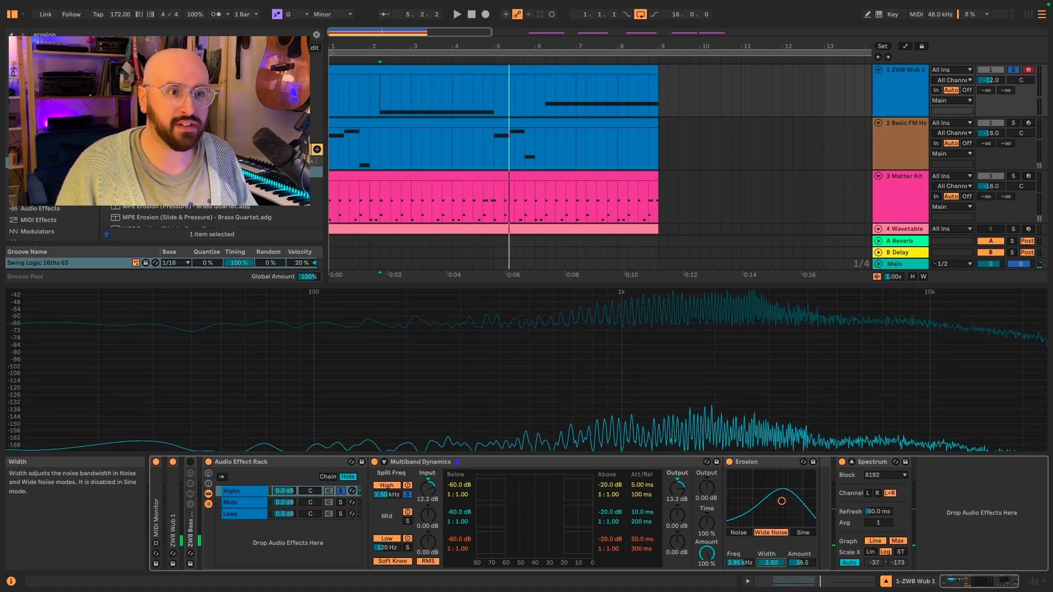
key(space)
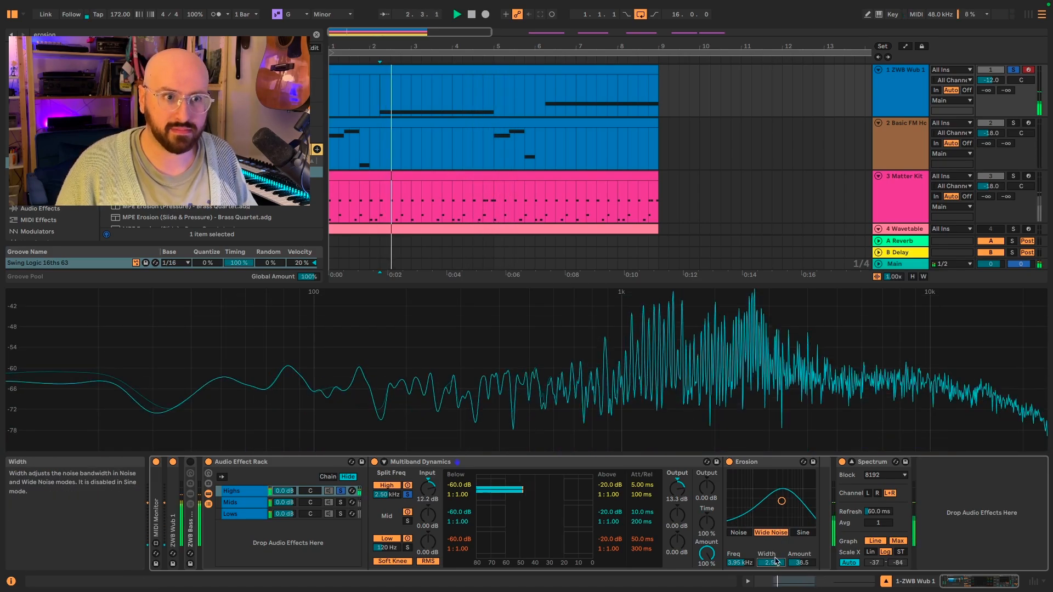
drag(781, 501, 779, 505)
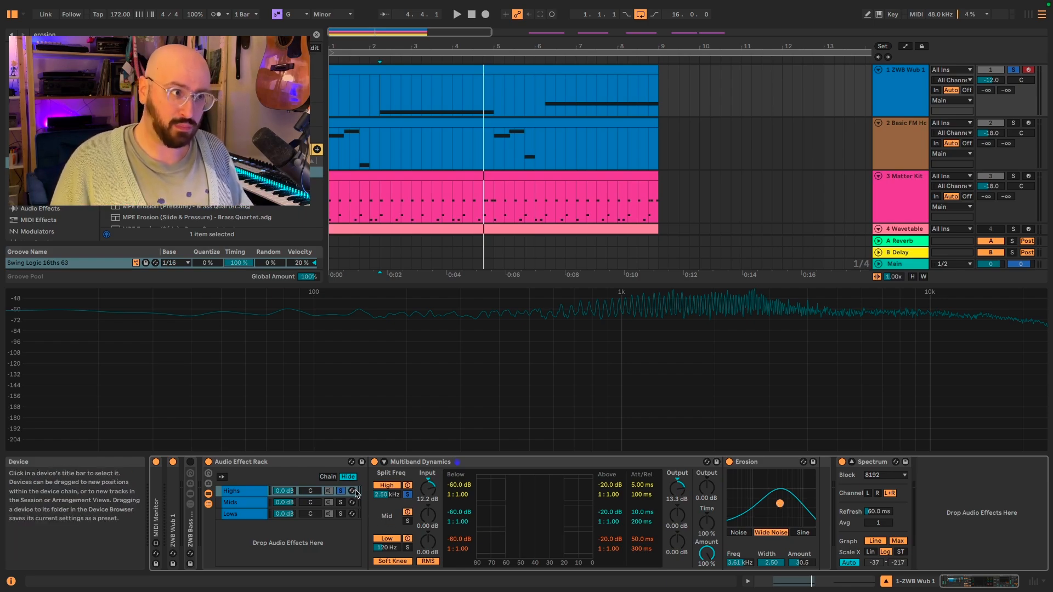
key(space)
Step: Solo the Mids chain, then the Lows chain, and clear the solo again
click(341, 502)
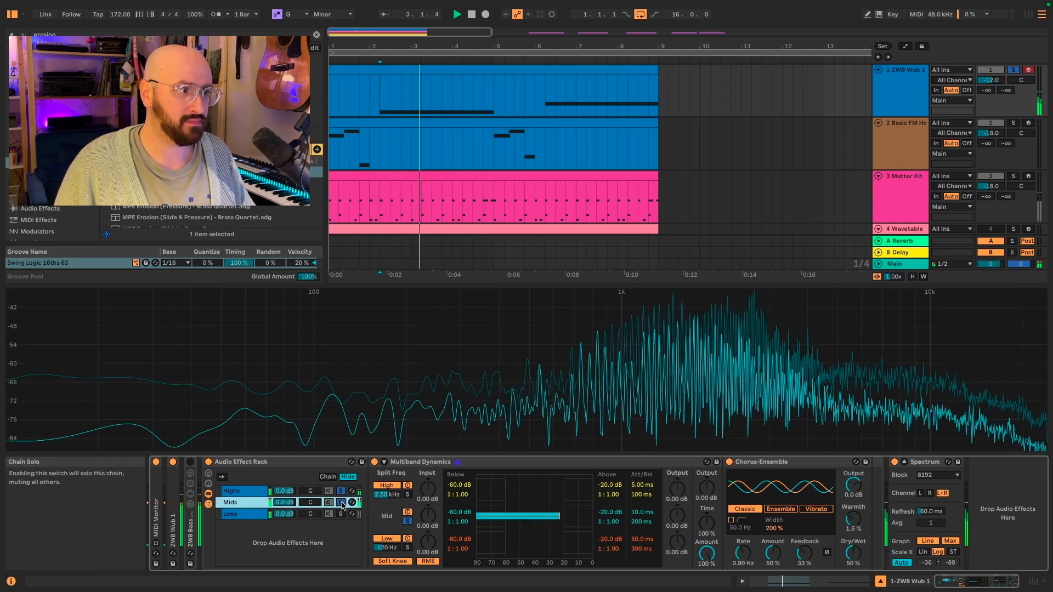
click(340, 514)
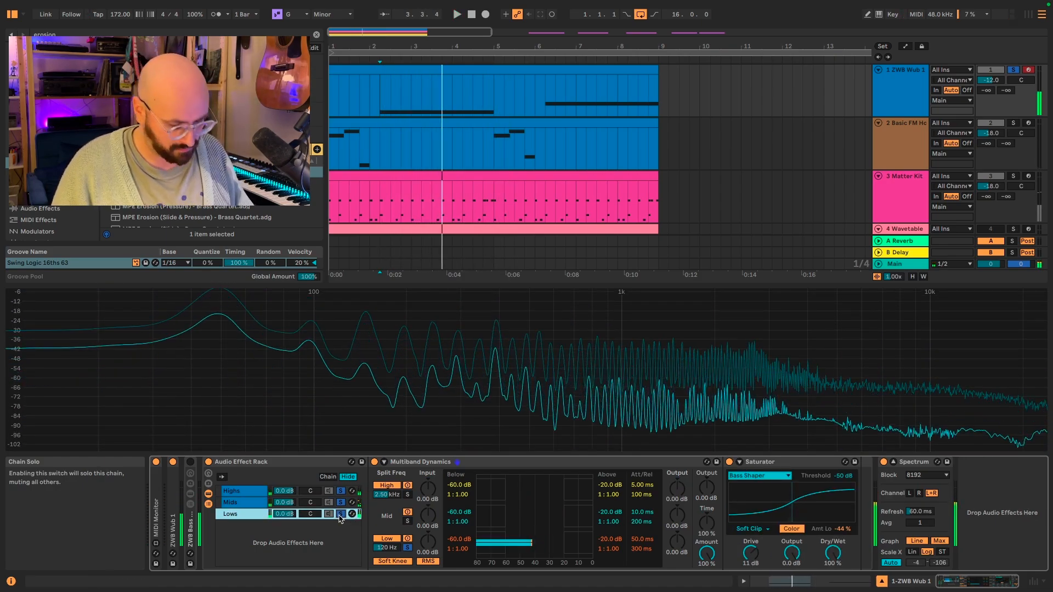
click(340, 514)
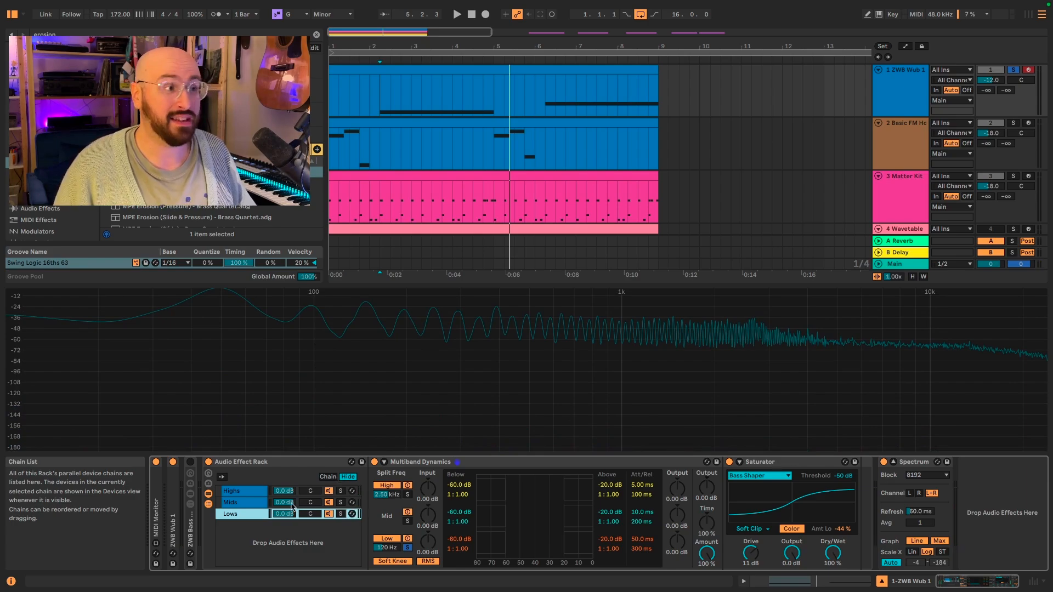
Step: Switch the whole Audio Effect Rack off and back on to compare, then stop playback
click(209, 463)
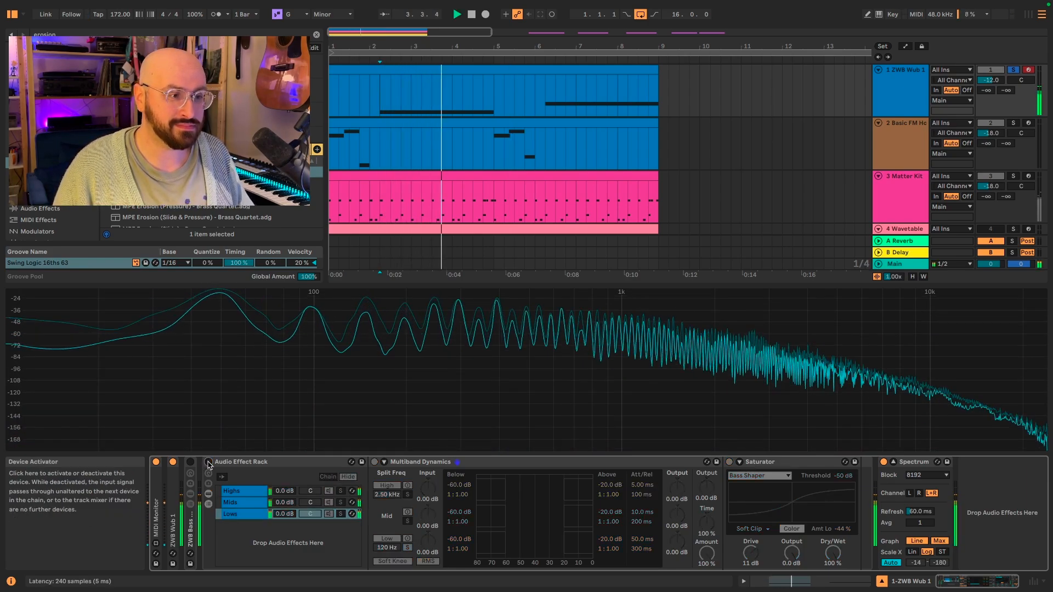
click(208, 463)
key(space)
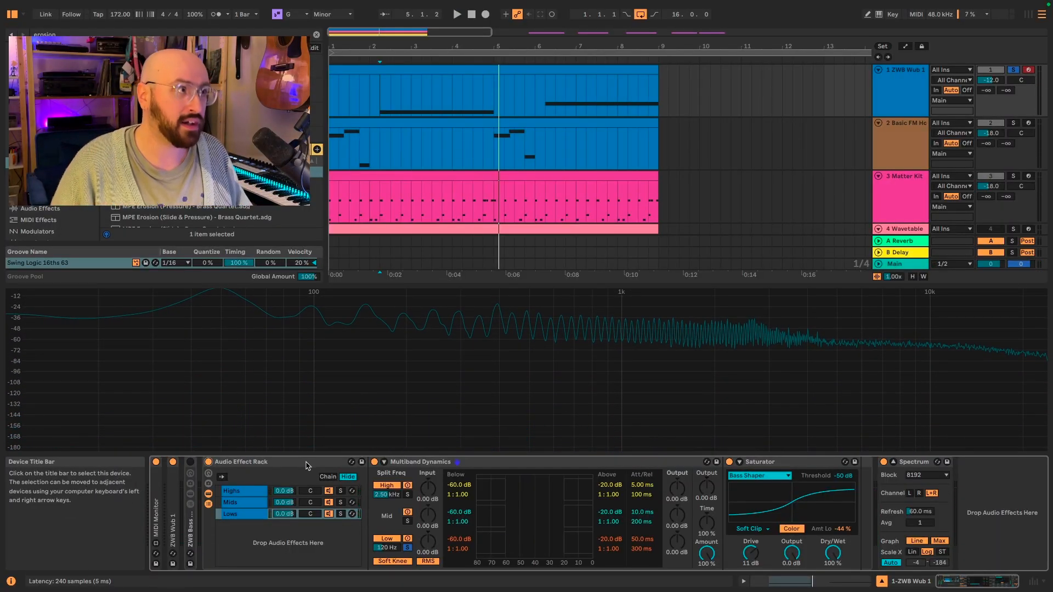
Step: Search for Utility and add it after the Saturator in the Lows chain
key(ctrl+f)
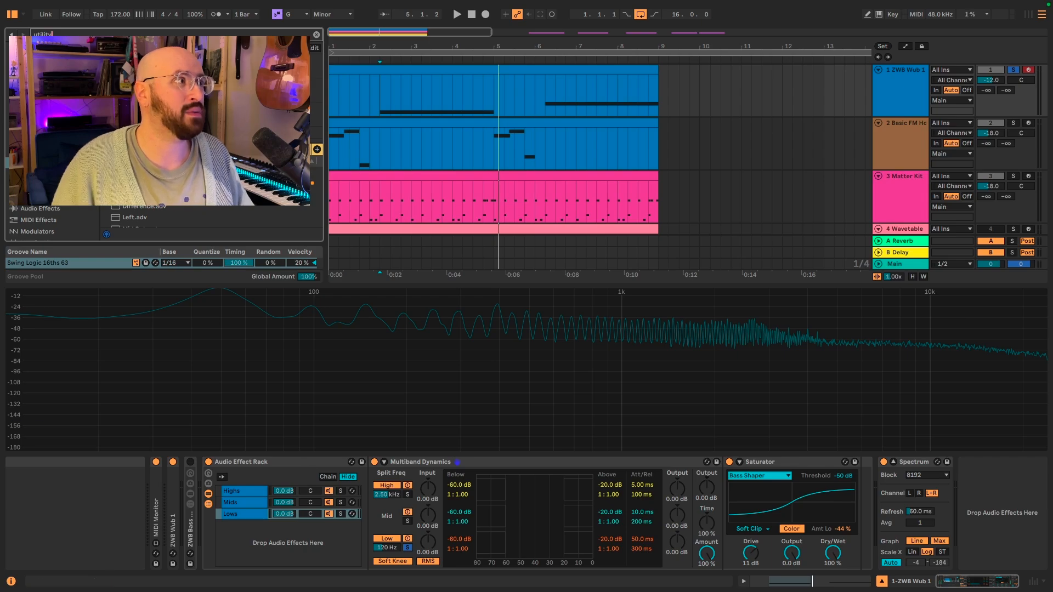
mouse_move(316, 183)
mouse_down()
mouse_move(902, 540)
mouse_move(883, 547)
mouse_up()
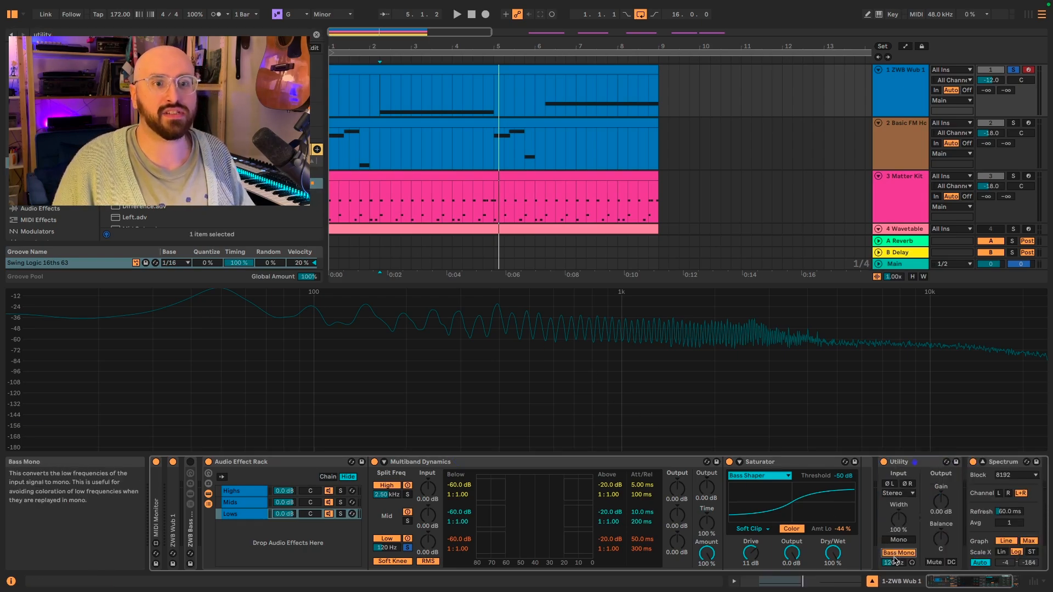
Step: Search for limiter and add a Limiter after the Utility
key(ctrl+f)
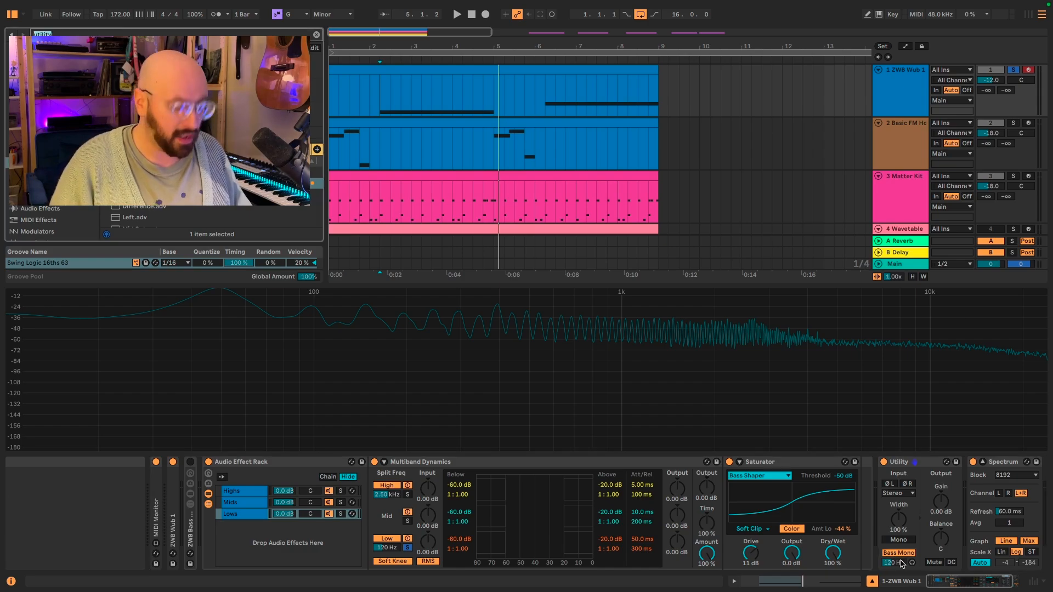
text(limiter)
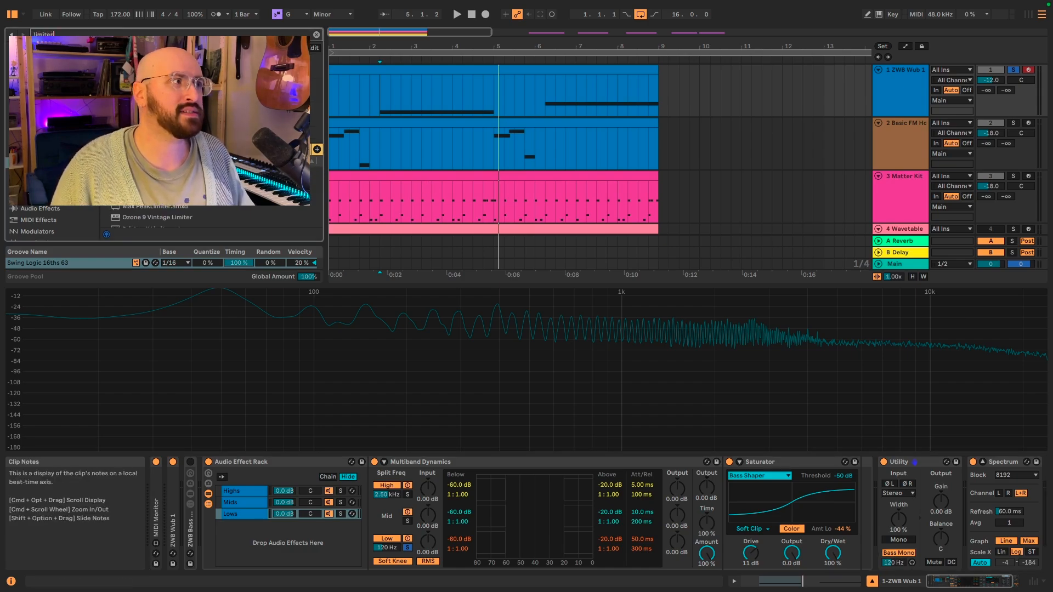
drag(692, 382, 940, 490)
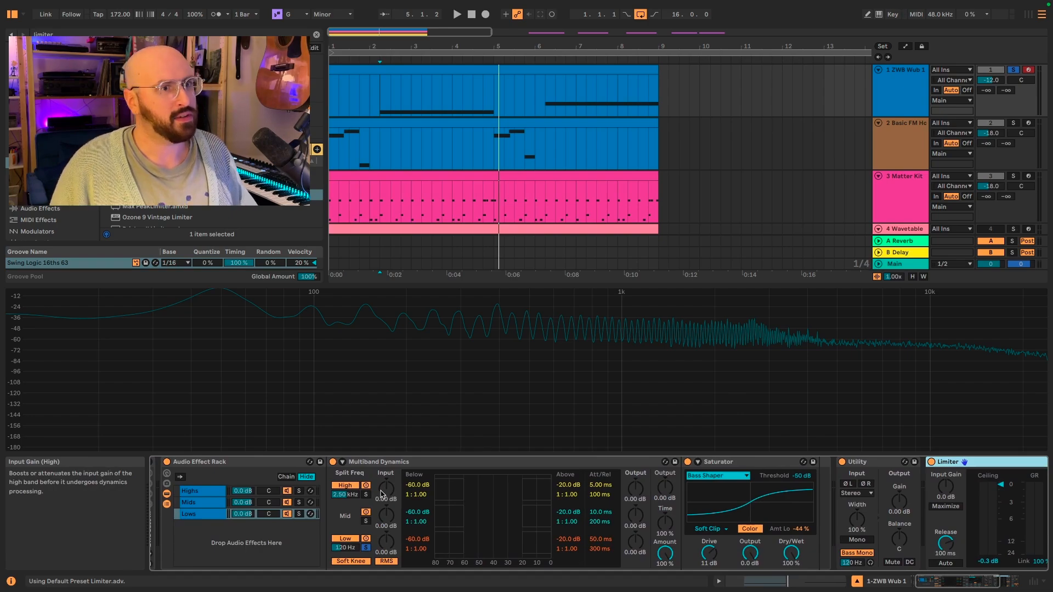
scroll(988, 468, left, 2)
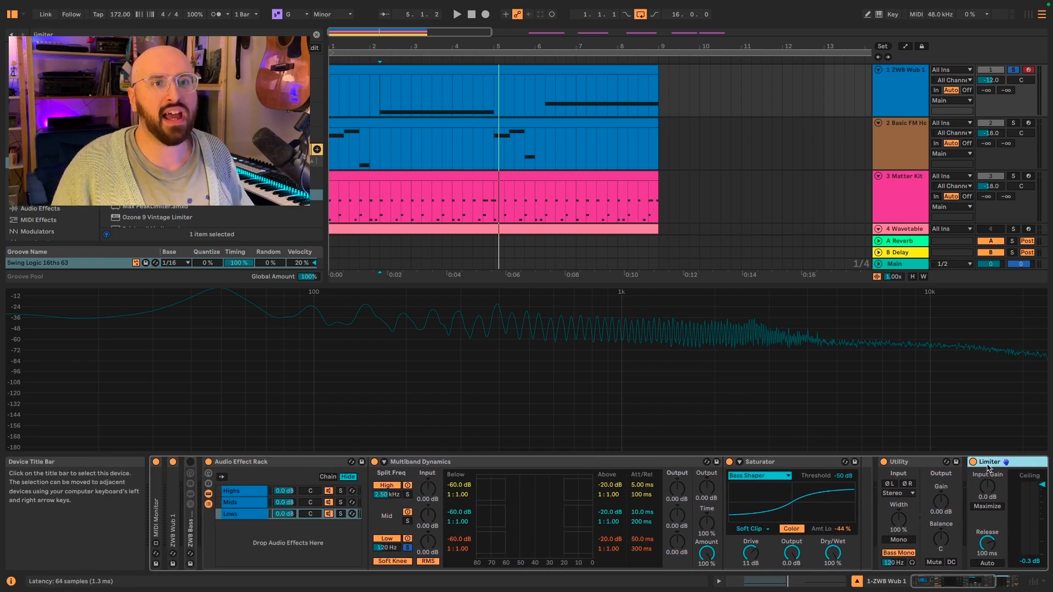
Step: Group the Audio Effect Rack into a new enclosing rack
shift+click(924, 465)
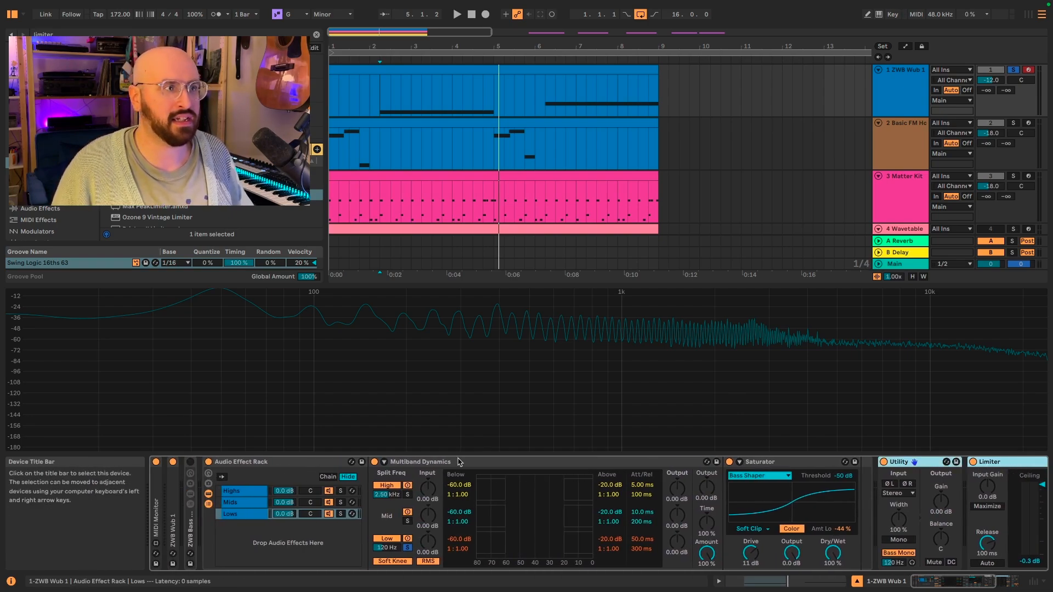
shift+click(316, 464)
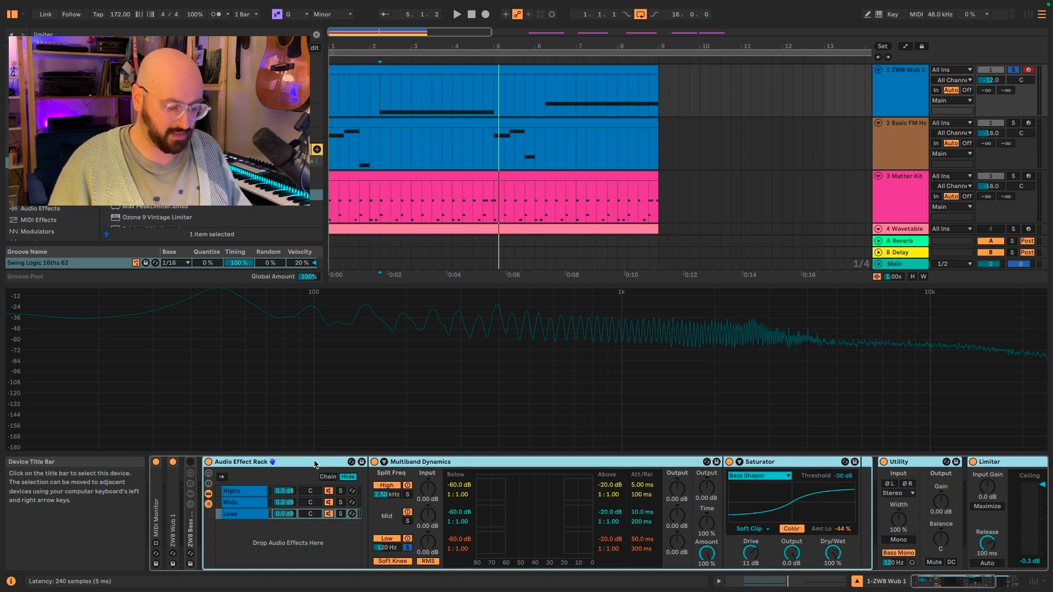
right_click(315, 464)
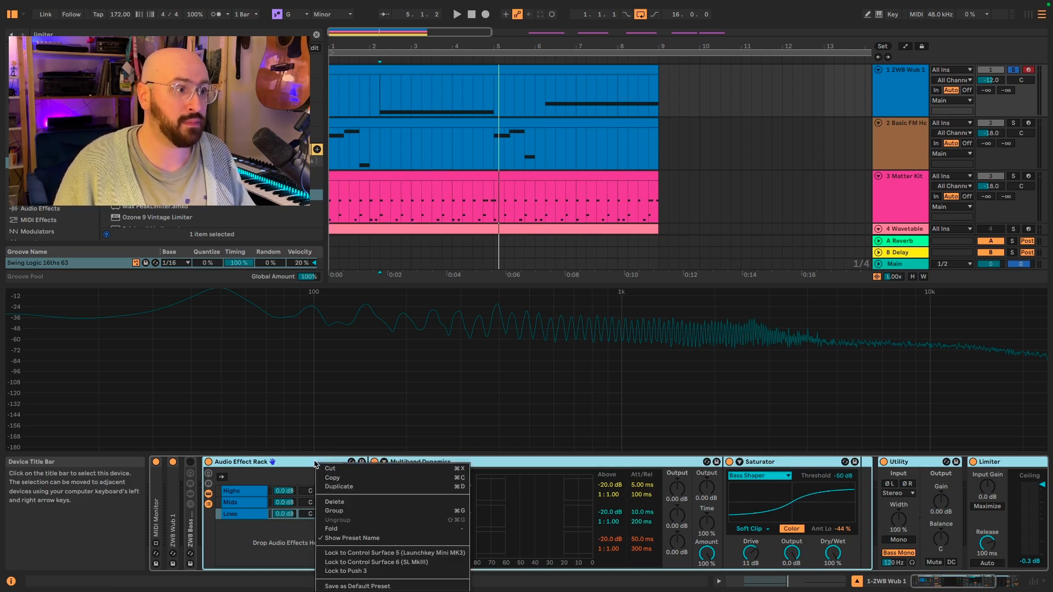
click(341, 512)
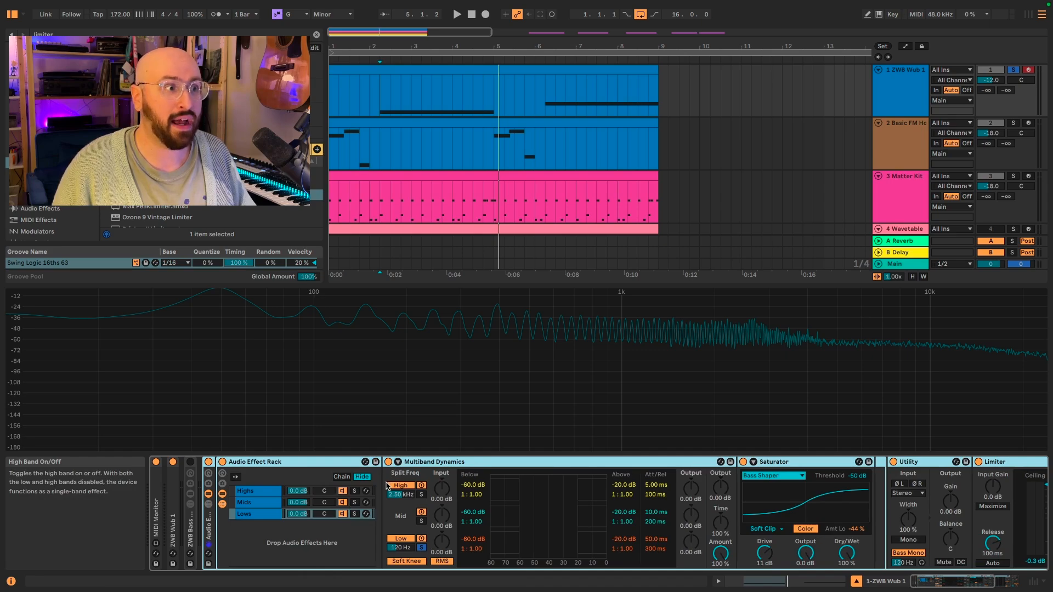
Step: Switch off the enclosing effect rack that holds the band-split chains
scroll(488, 505, right, 3)
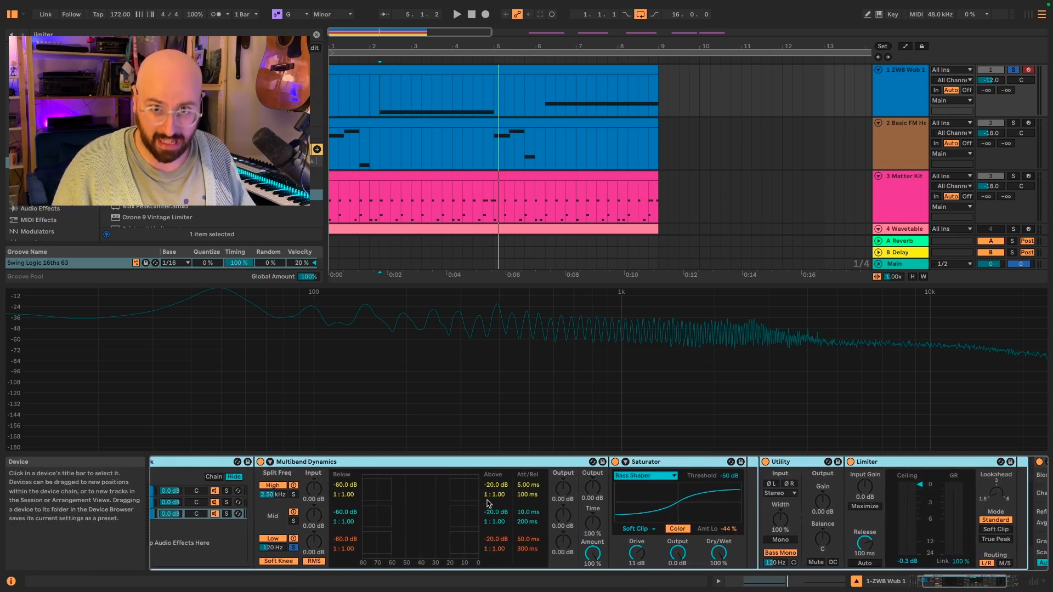
scroll(488, 505, left, 3)
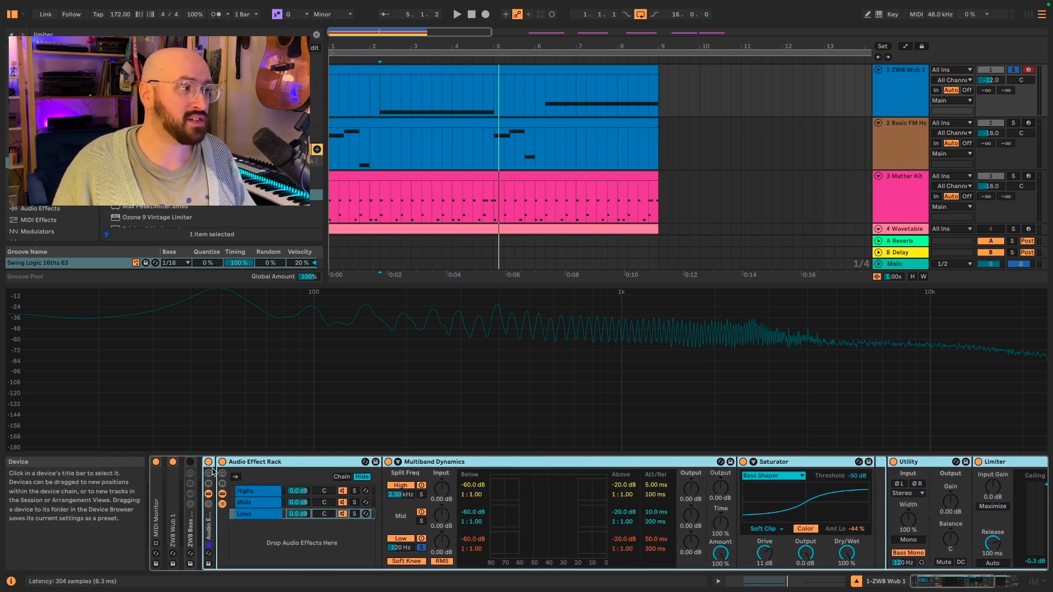
click(209, 462)
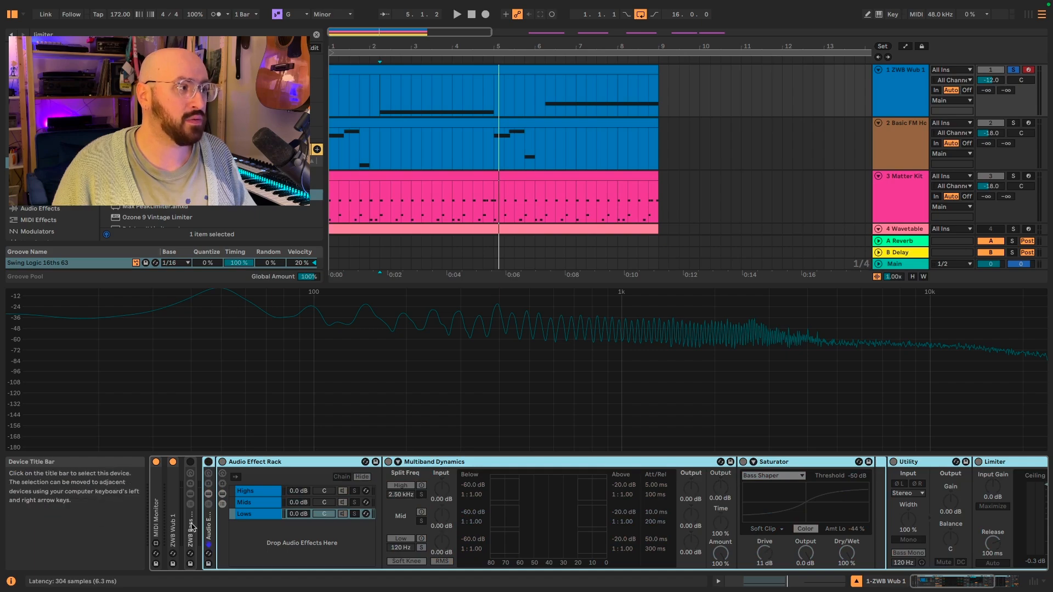
Step: Unfold the ZWB Bass Brutalizer rack, start playback, and show its macro variations
double_click(192, 528)
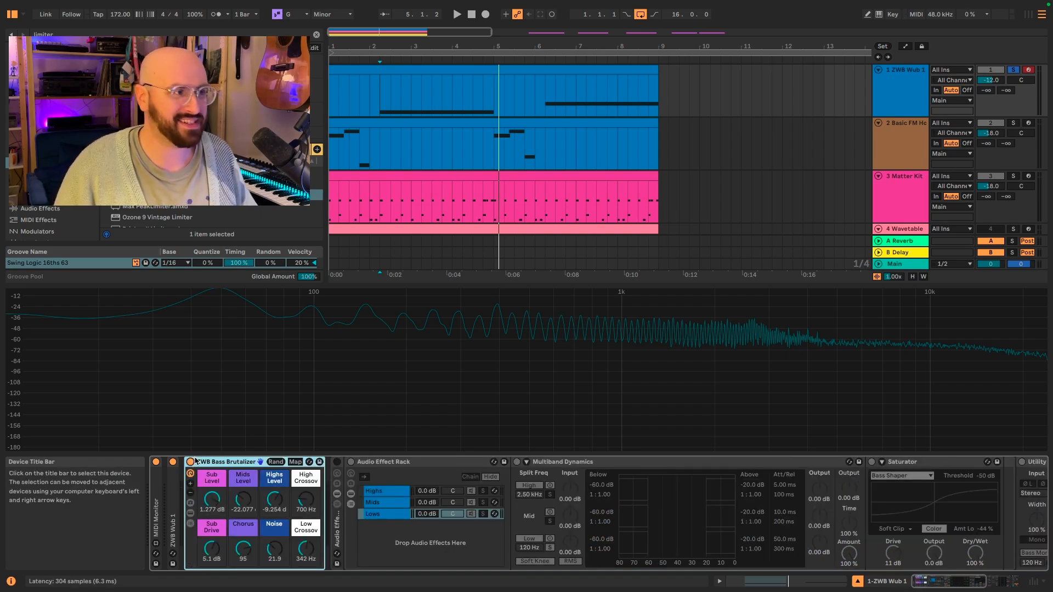
key(space)
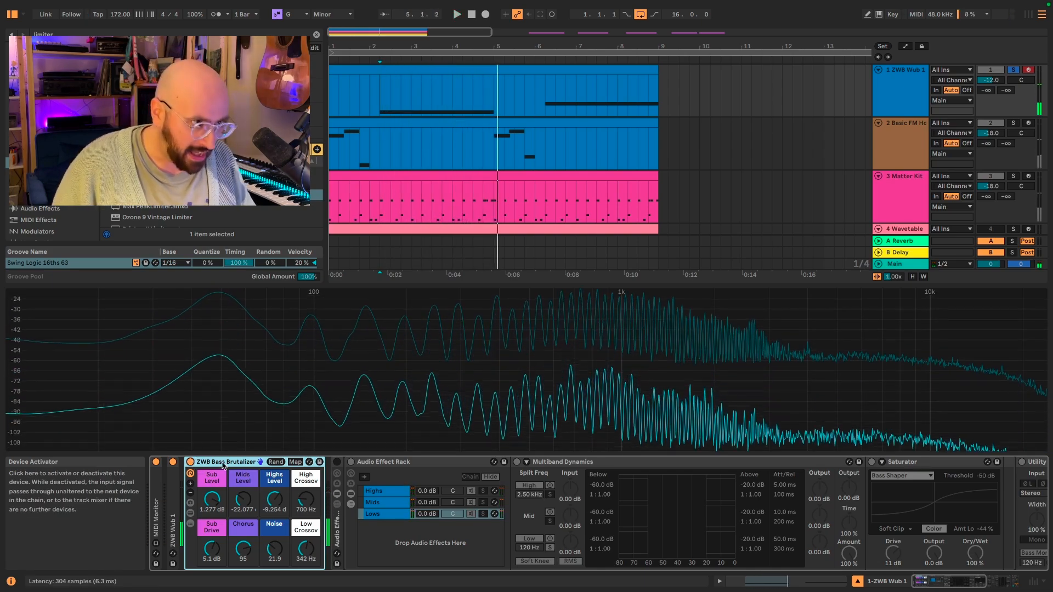
click(190, 502)
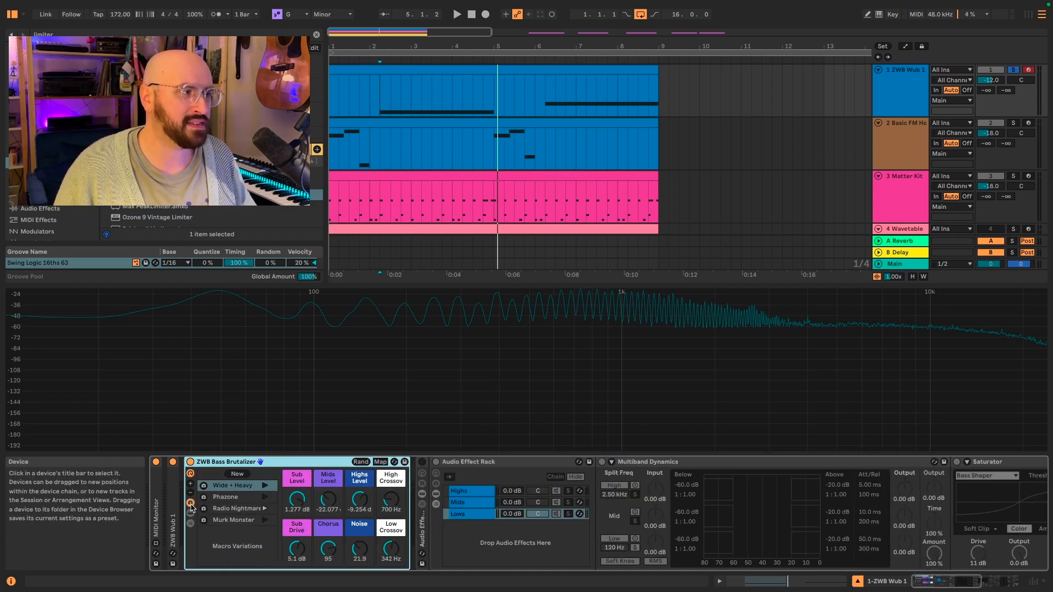